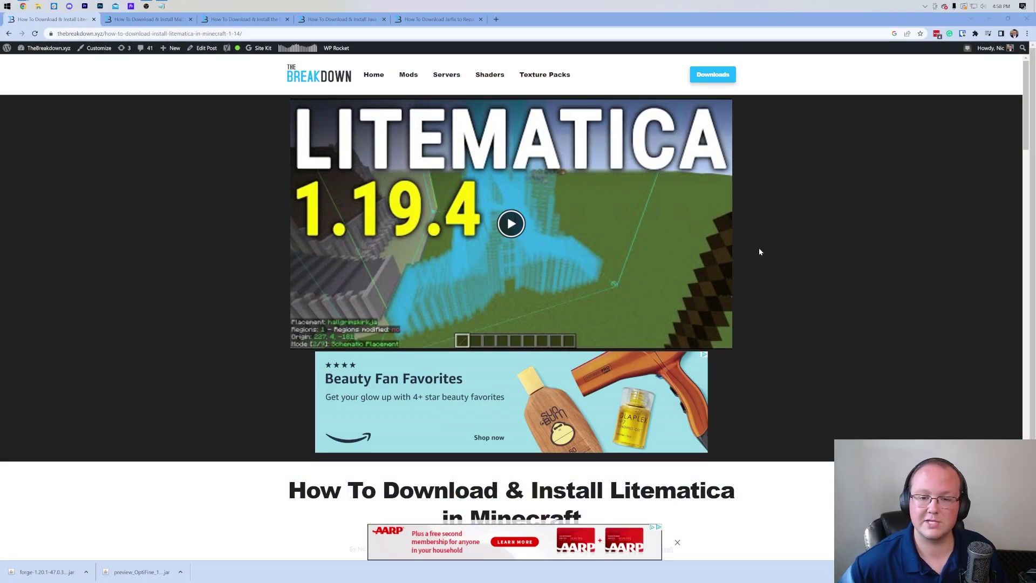
Follow the guide's Litematica download link and download litematica-fabric-1.20.1-0.15.0.jar from the mod's CurseForge files
scroll(857, 263, "down", 5)
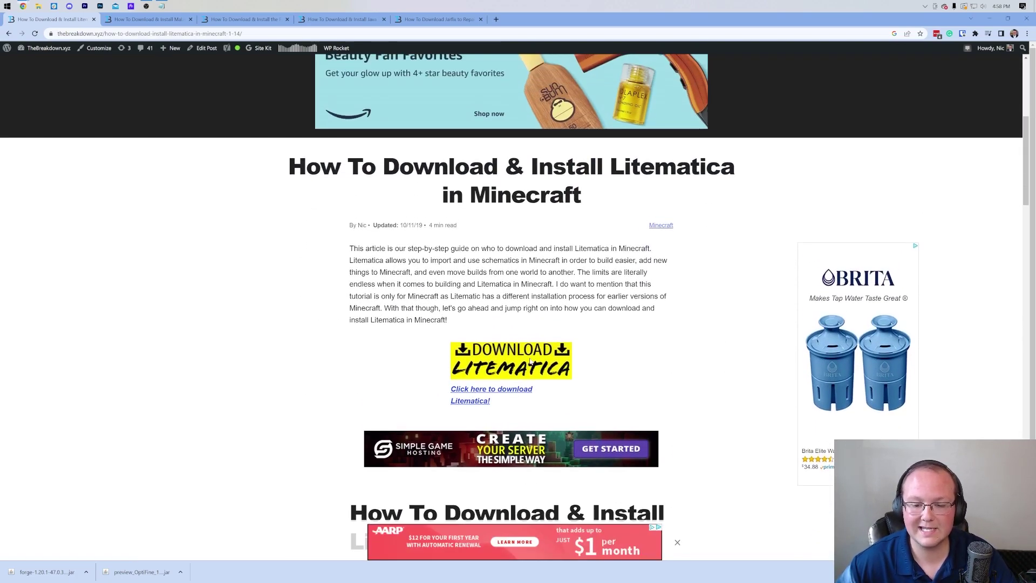
left_click(566, 356)
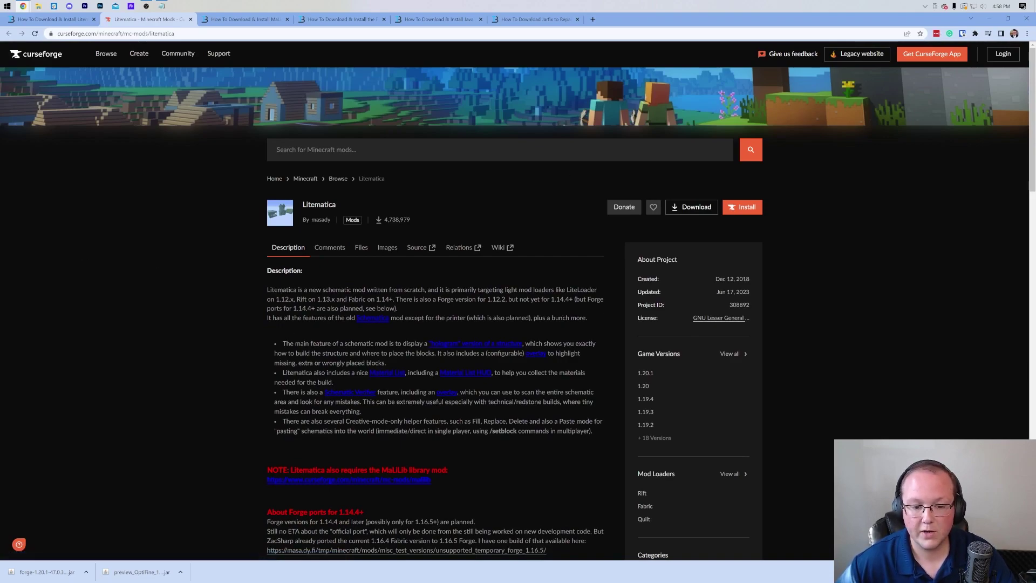
left_click(359, 251)
scroll(361, 246, "down", 2)
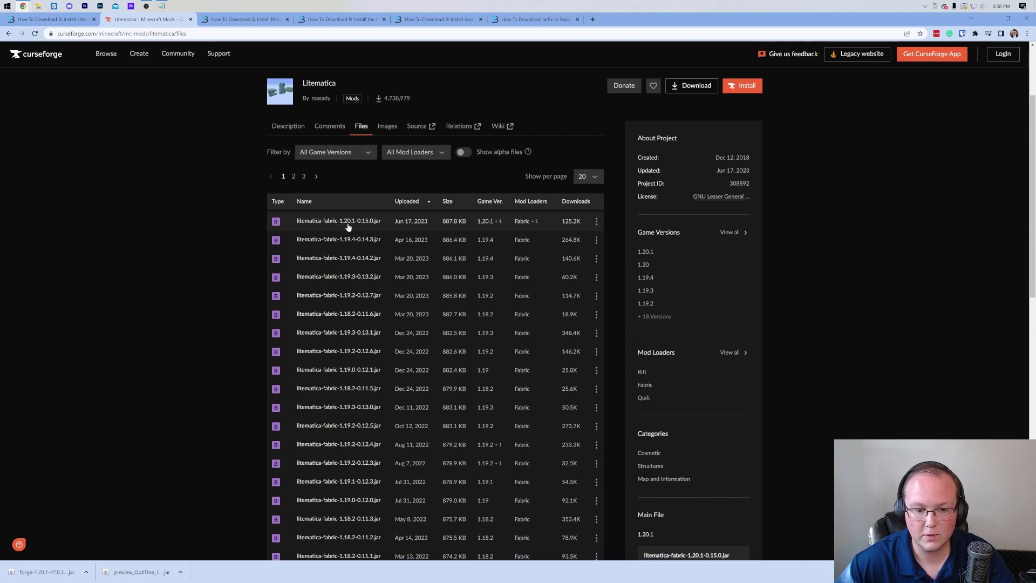
left_click(596, 222)
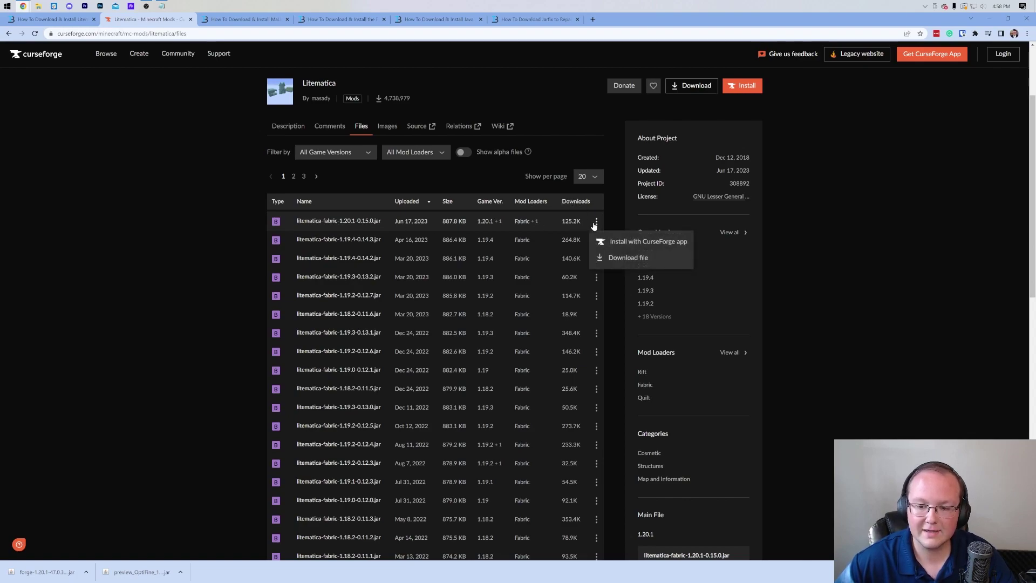
left_click(626, 257)
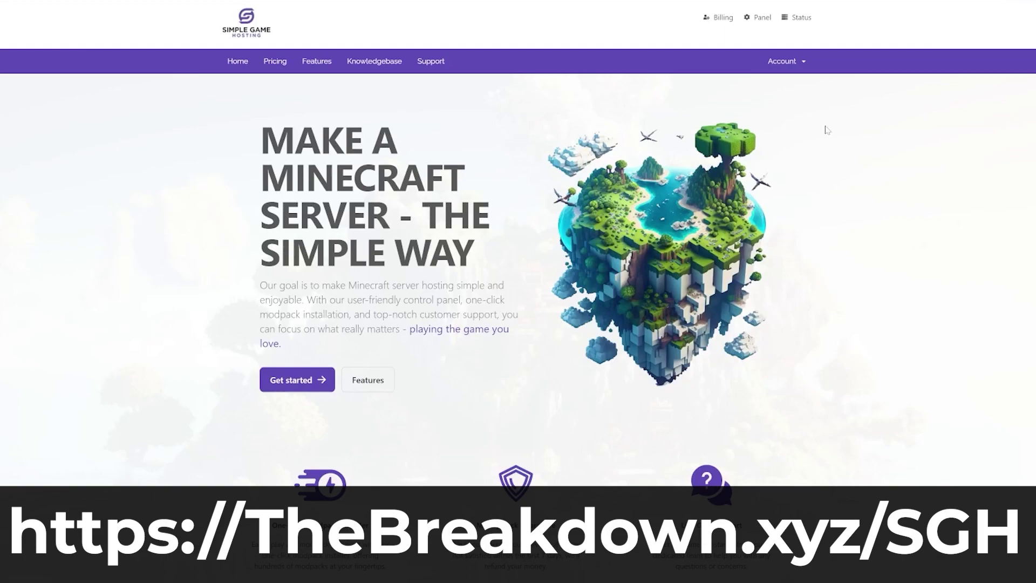
Review the Simple Game Hosting home page features, including the modpack installer, DDoS protection and live chat support
scroll(826, 129, "down", 5)
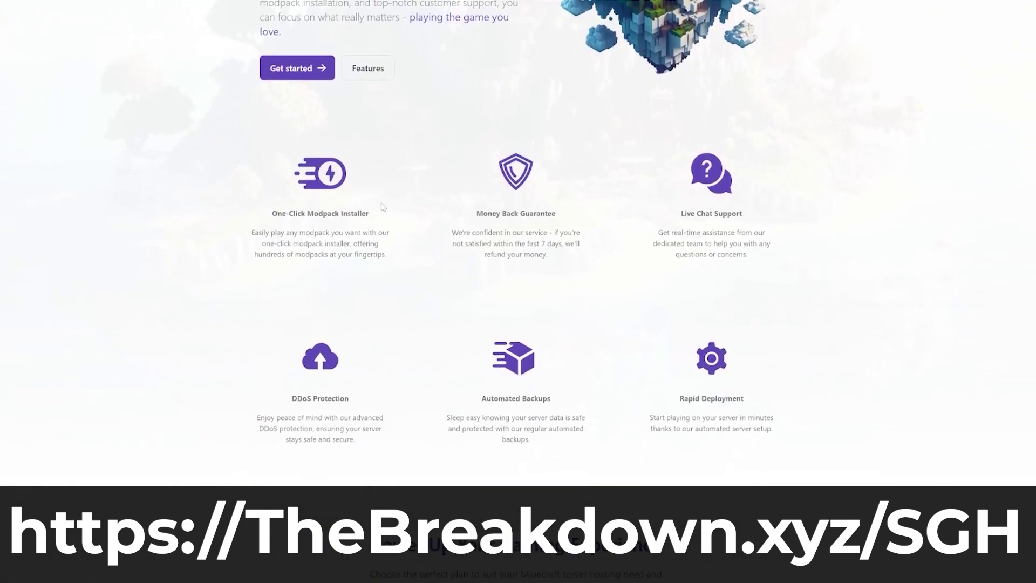
left_click_drag(382, 217, 272, 214)
left_click(212, 273)
left_click_drag(320, 398, 350, 399)
left_click(390, 405)
left_click_drag(679, 214, 745, 216)
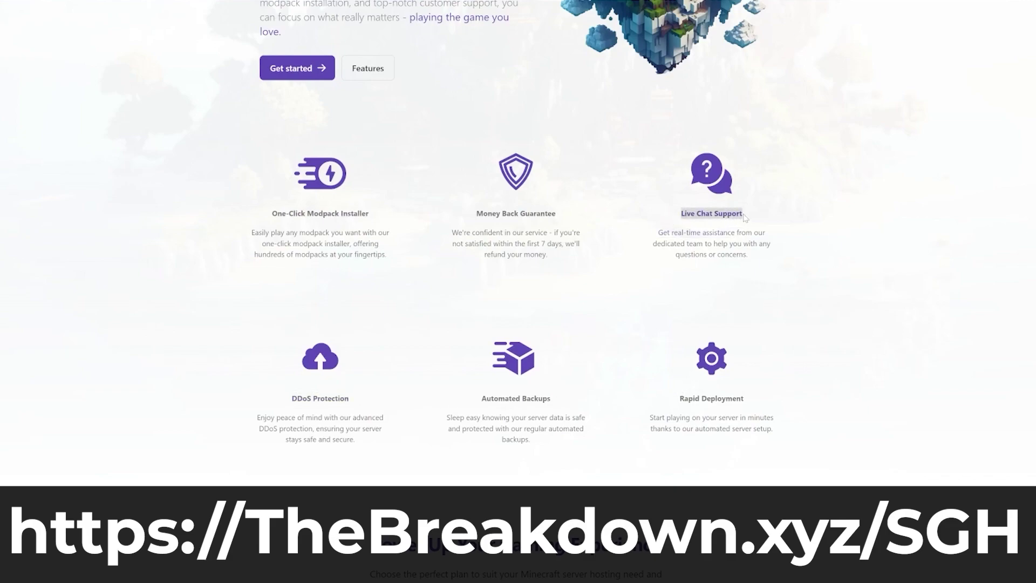
left_click(804, 265)
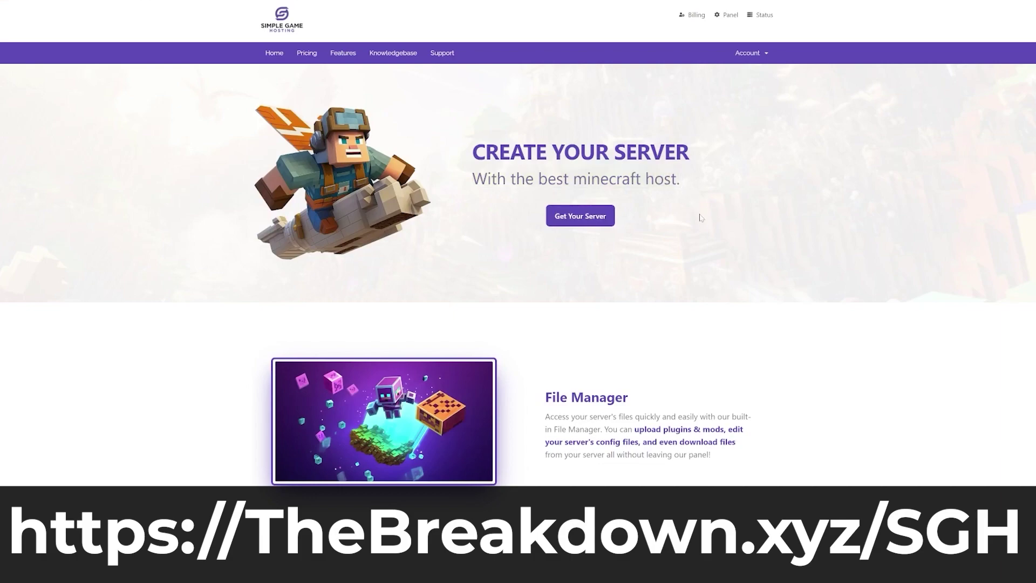
Look through the hosting features page, from the file manager and modpacks to automated backups and server types
scroll(718, 258, "down", 1)
scroll(719, 258, "down", 8)
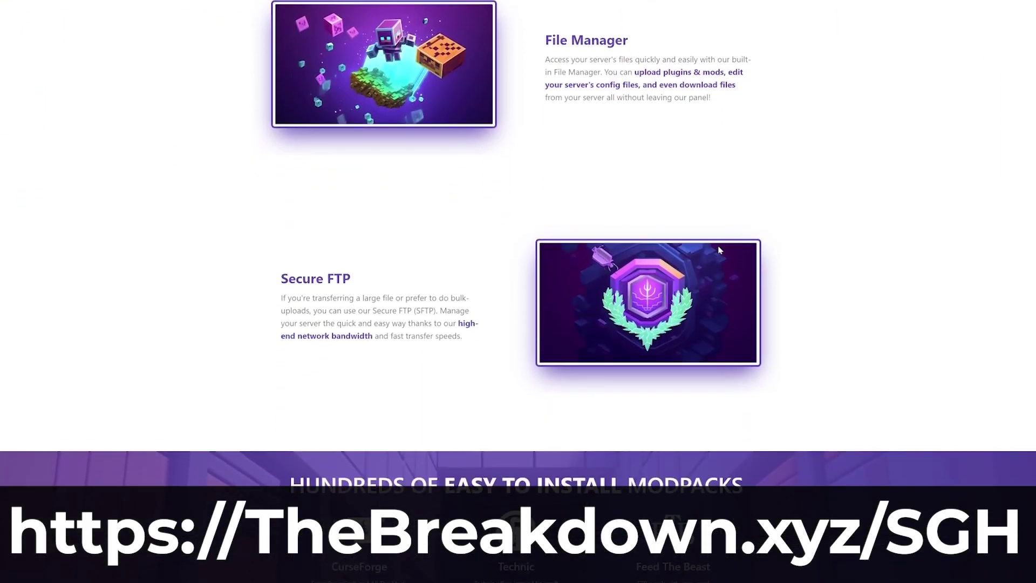
scroll(720, 249, "down", 3)
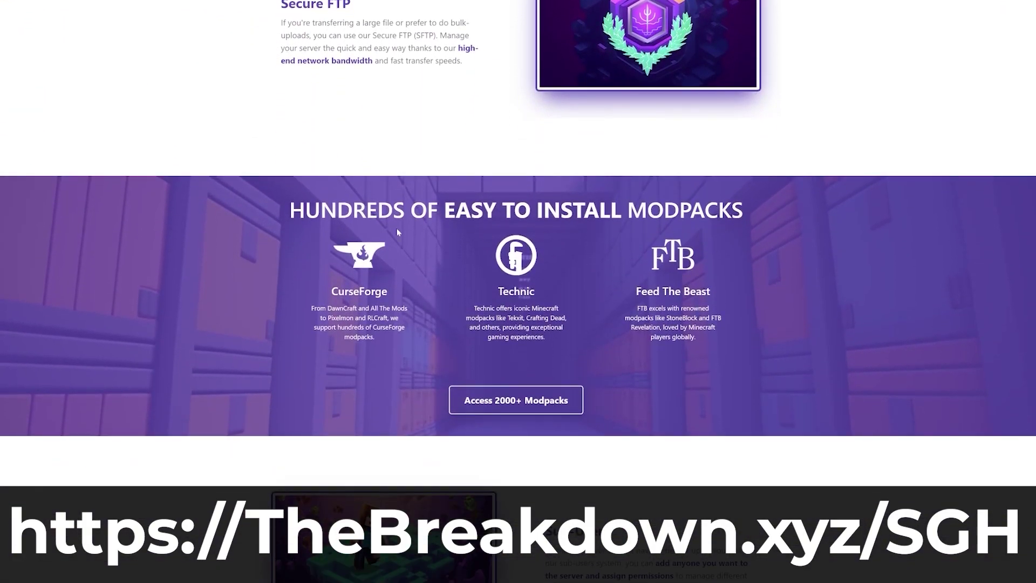
scroll(373, 324, "down", 1)
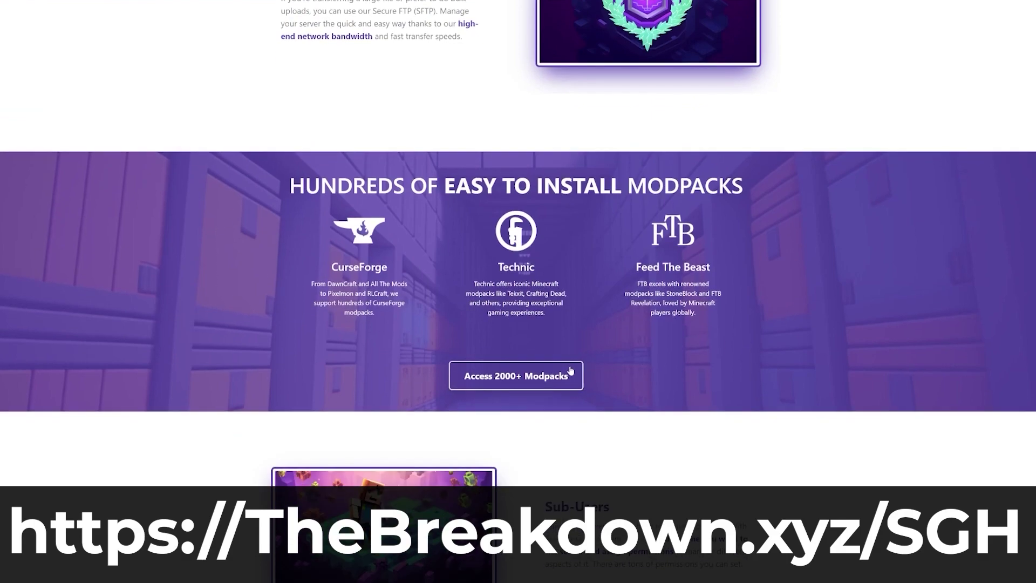
scroll(604, 330, "down", 10)
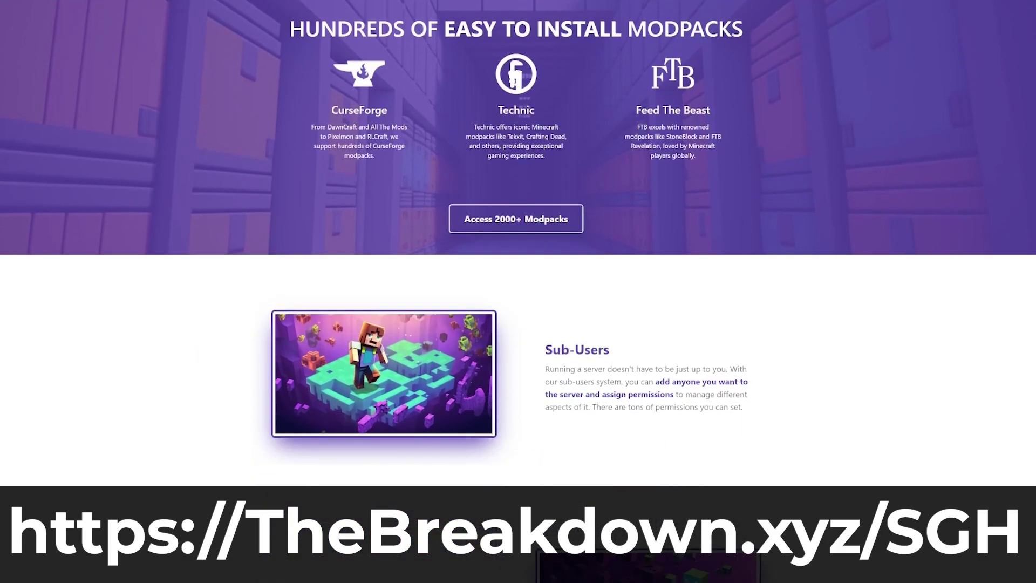
scroll(603, 329, "down", 5)
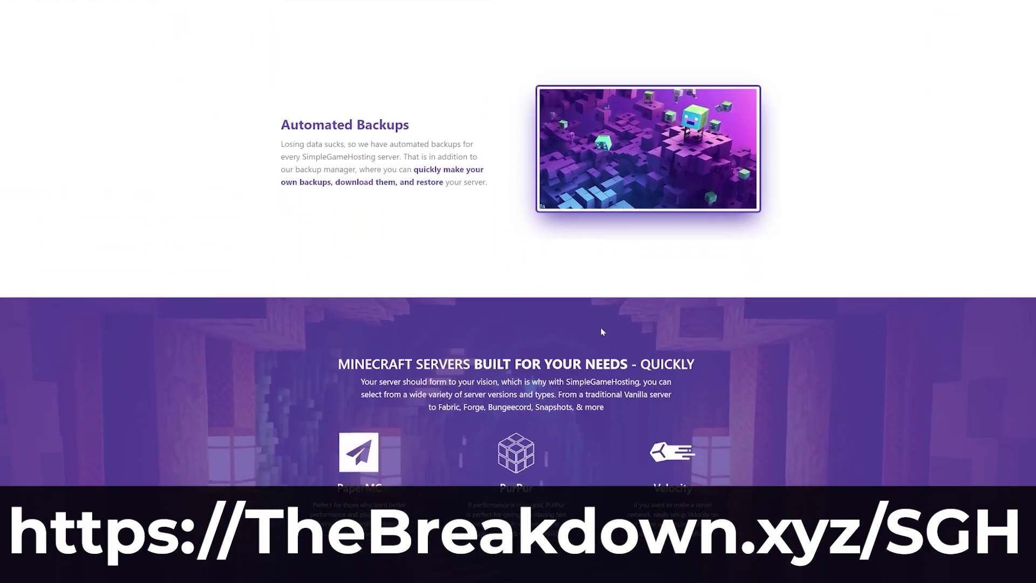
left_click_drag(390, 322, 343, 320)
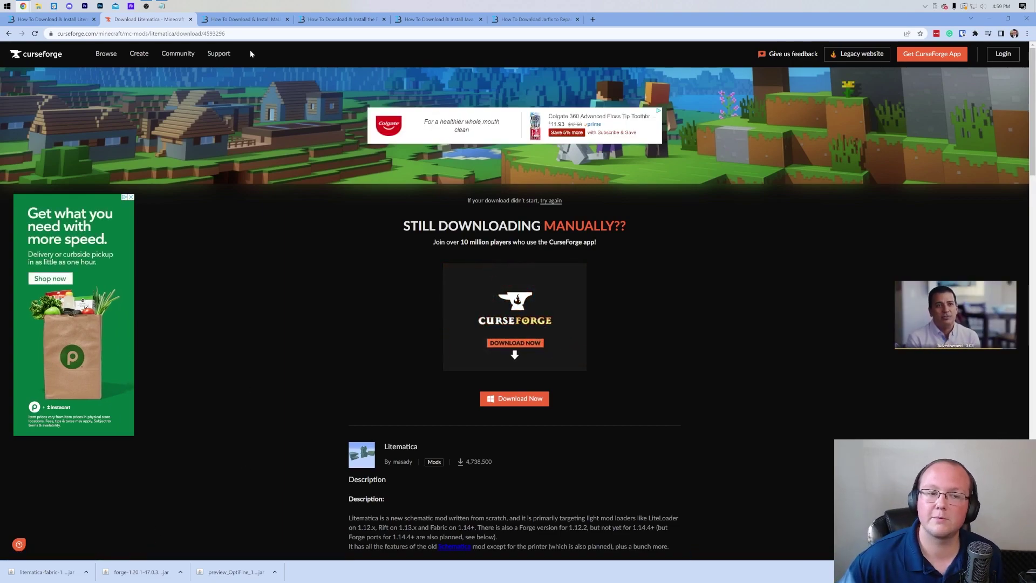
Switch to the MaLiLib guide and open the mod's CurseForge page from its download link
left_click(248, 23)
scroll(201, 222, "down", 3)
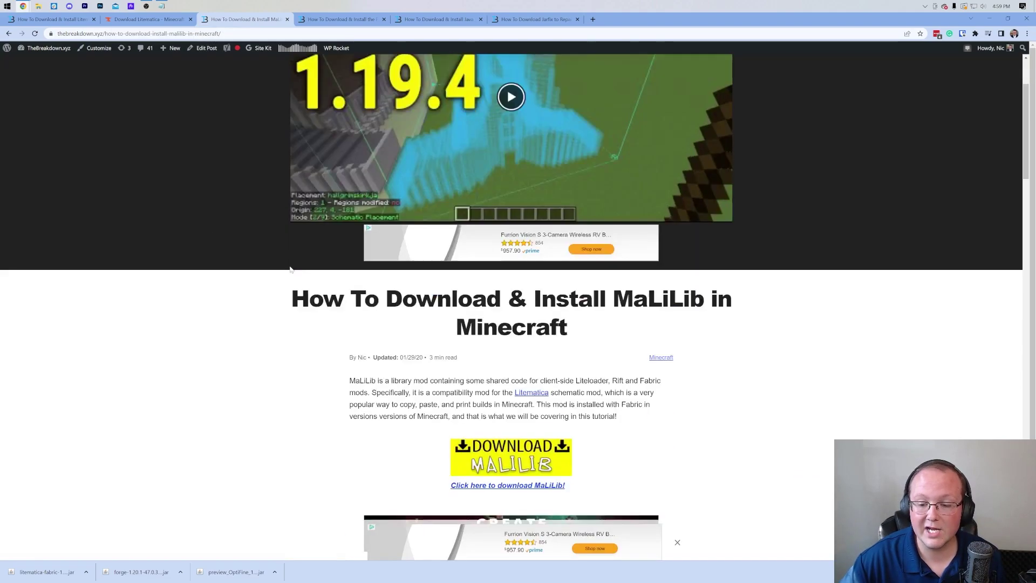
left_click_drag(613, 223, 683, 223)
left_click(689, 225)
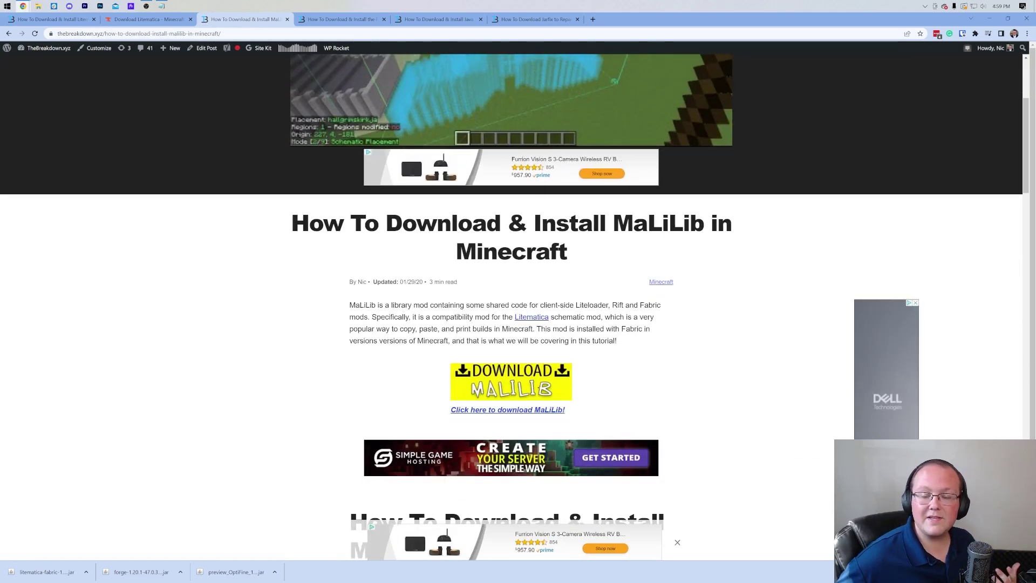
scroll(689, 226, "up", 1)
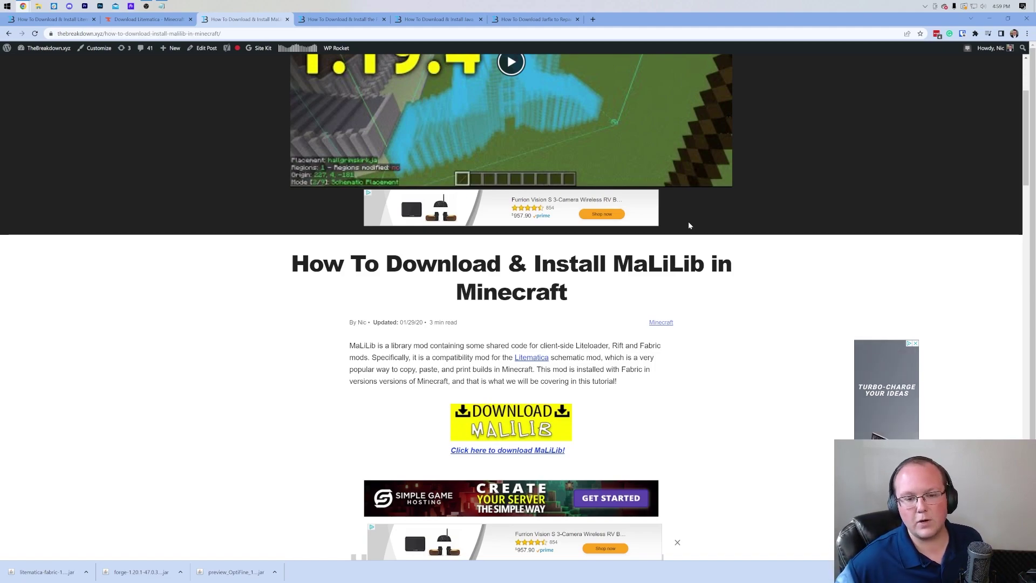
scroll(485, 382, "down", 2)
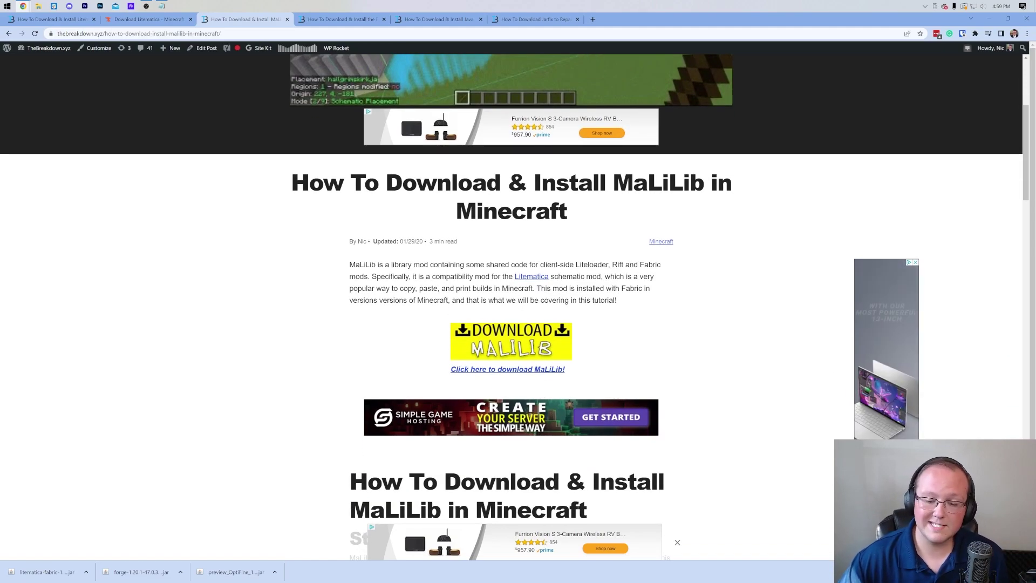
left_click(508, 347)
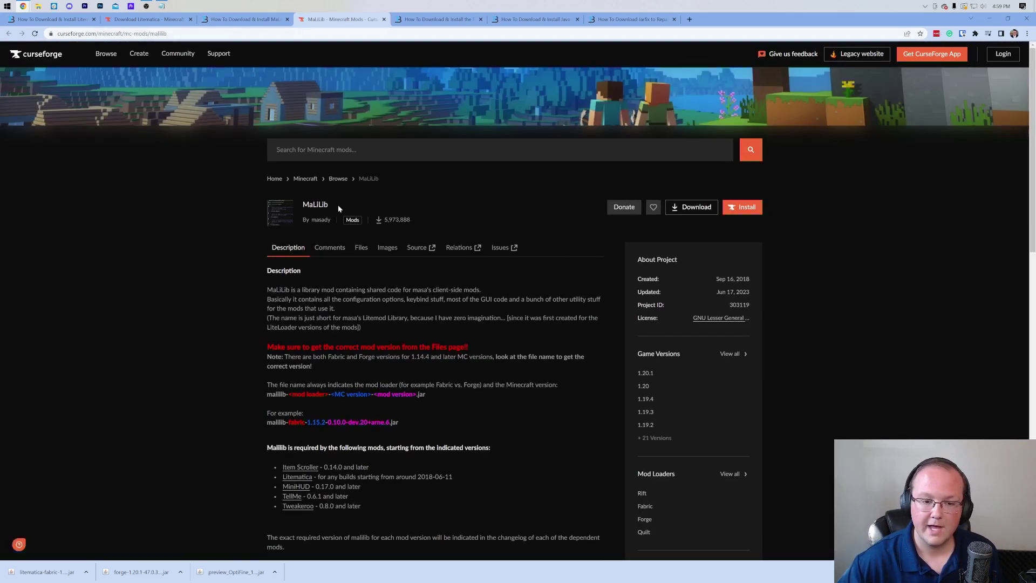
Download malilib-fabric-1.20.1-0.16.0.jar from the MaLiLib project's files
left_click(365, 249)
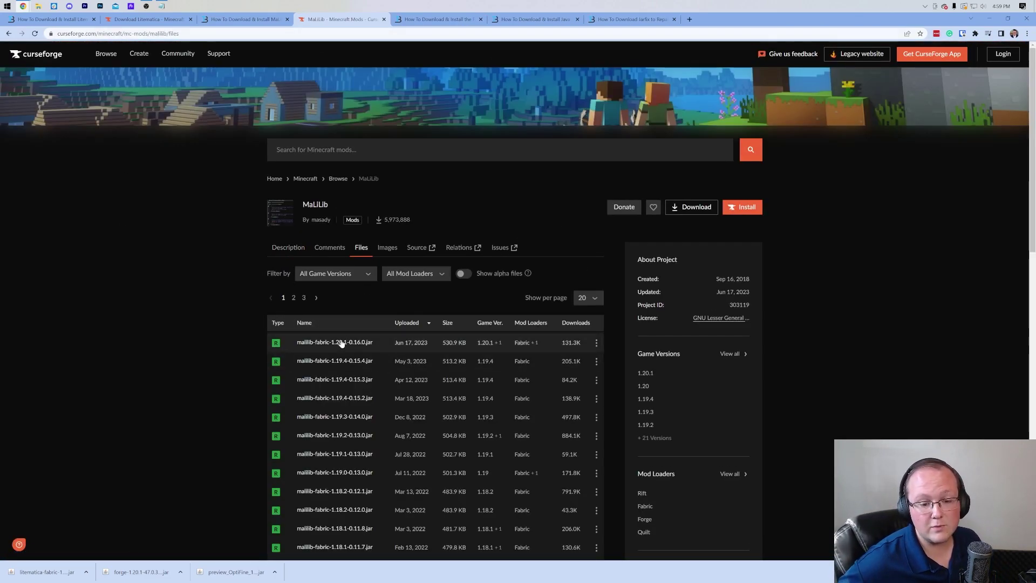
left_click(597, 343)
left_click(625, 379)
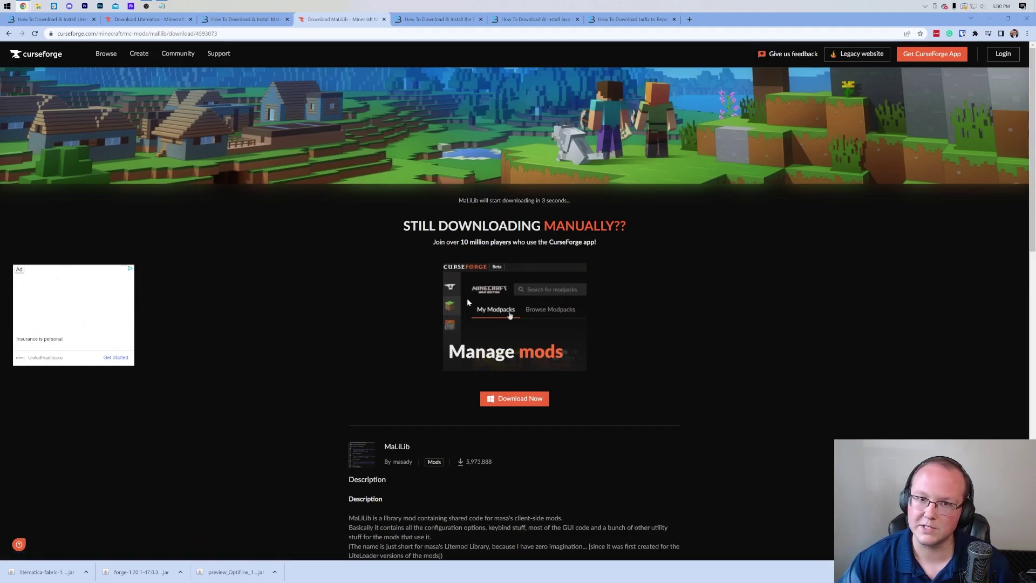
Open the Fabric installer page from the Fabric Mod Loader guide and download the universal jar
left_click(439, 18)
scroll(739, 289, "down", 5)
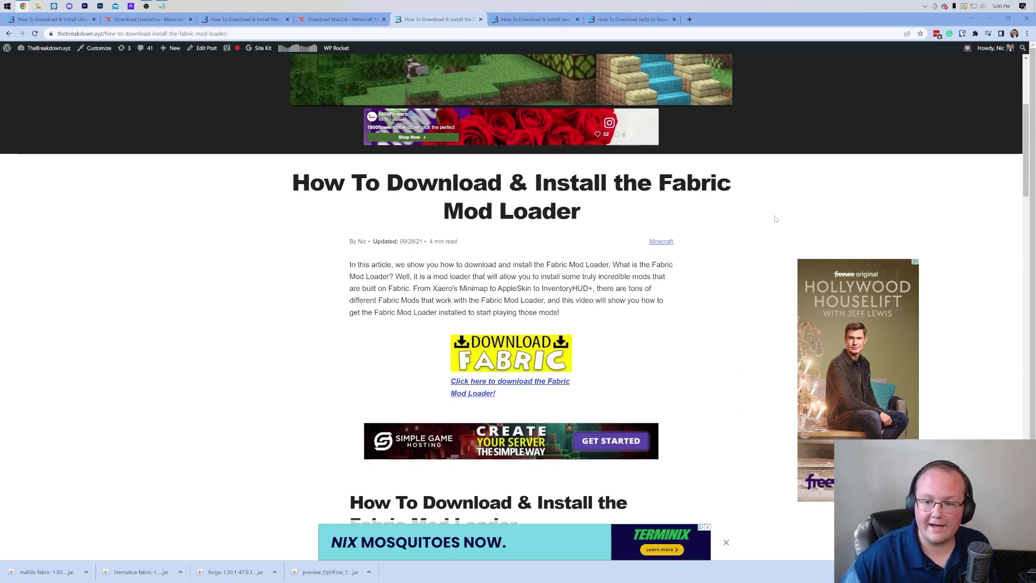
scroll(586, 281, "down", 20)
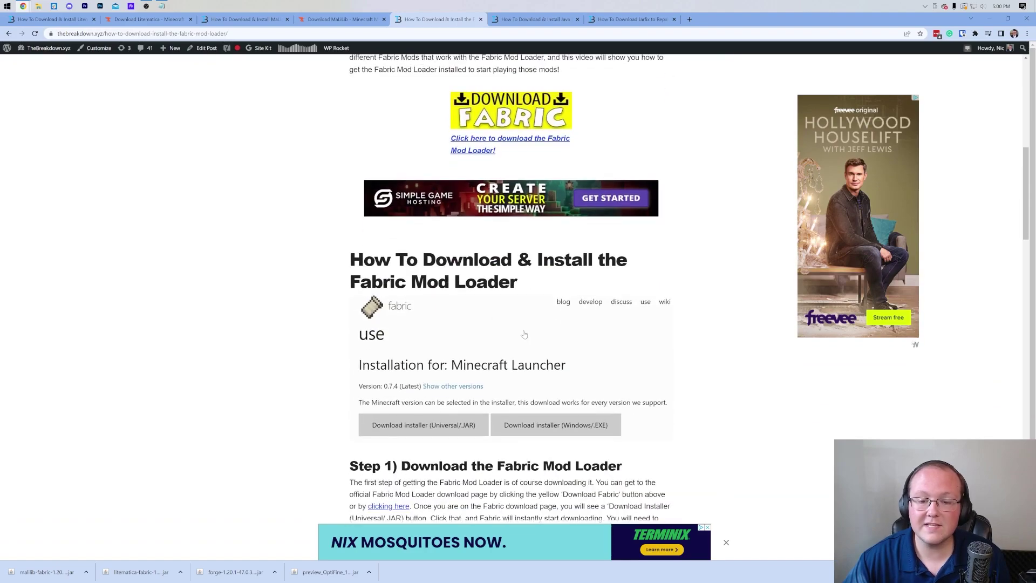
key("Home")
scroll(511, 243, "down", 8)
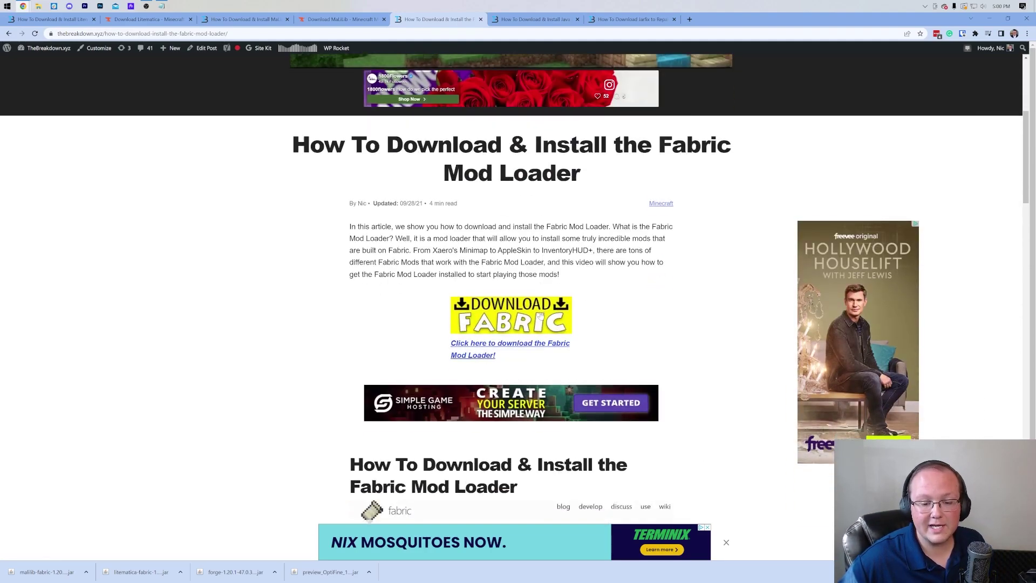
scroll(507, 260, "up", 2)
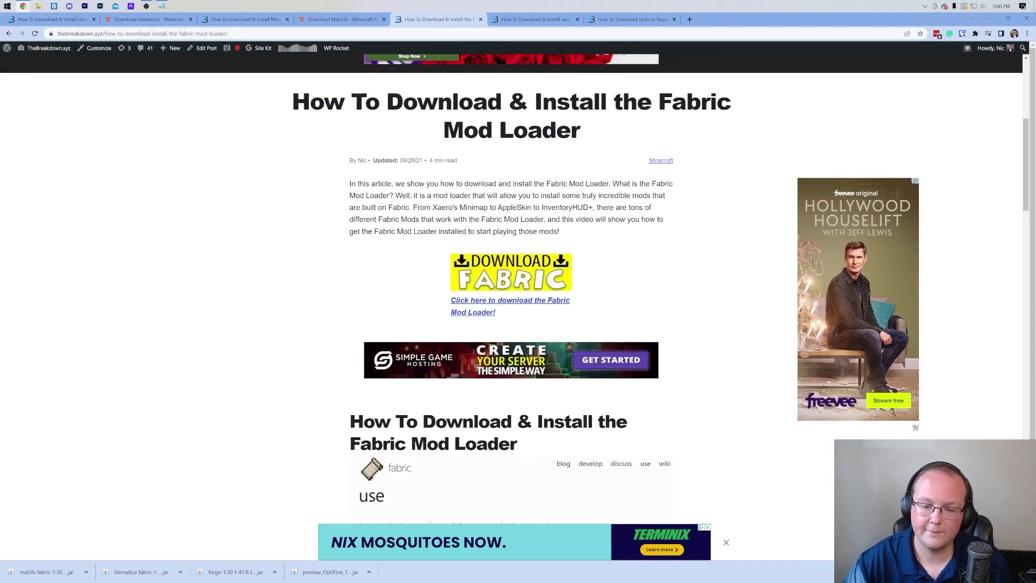
left_click(508, 267)
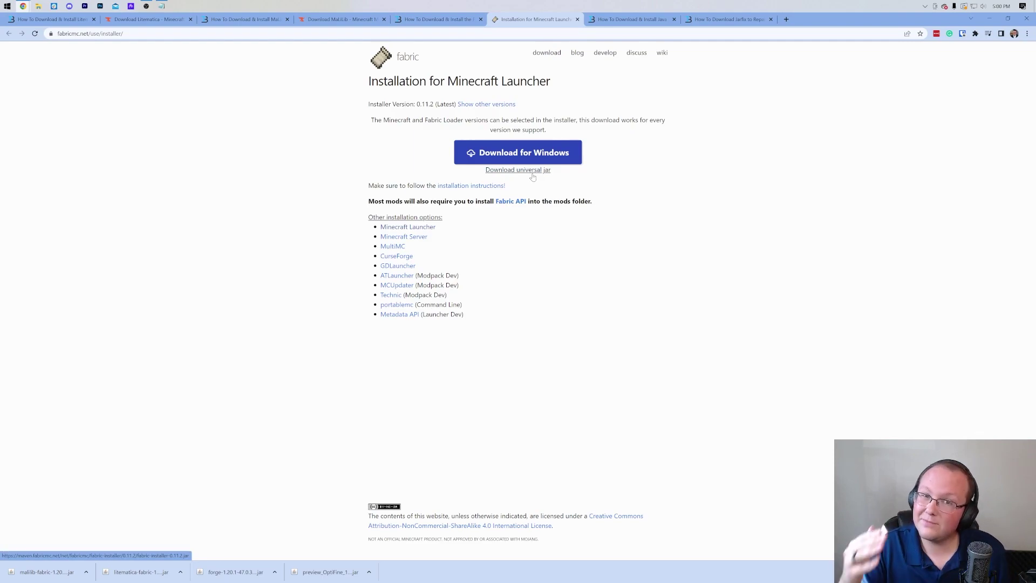
left_click(533, 177)
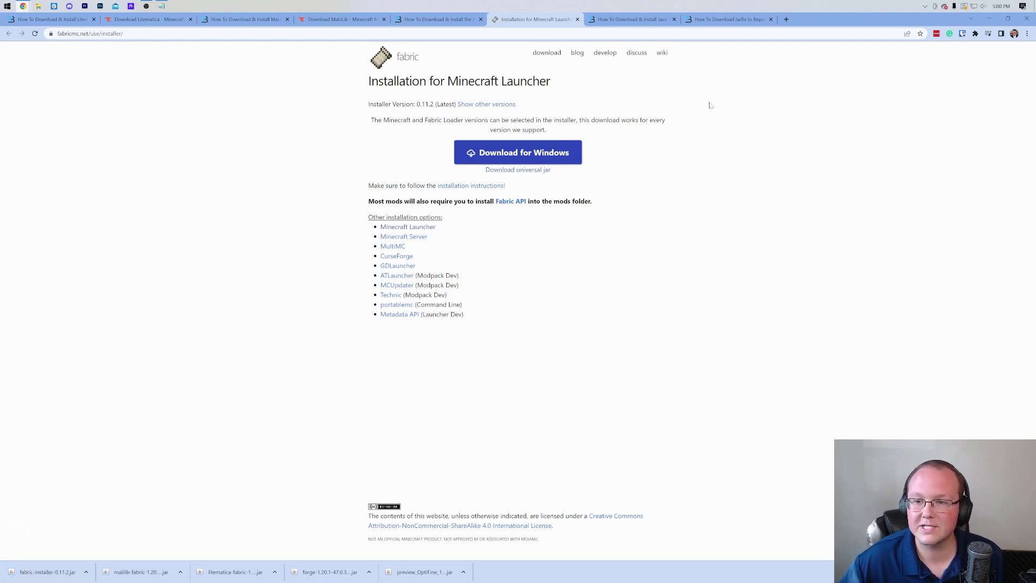
Minimize the browser and open the Downloads folder through a system search
left_click(632, 19)
left_click(990, 19)
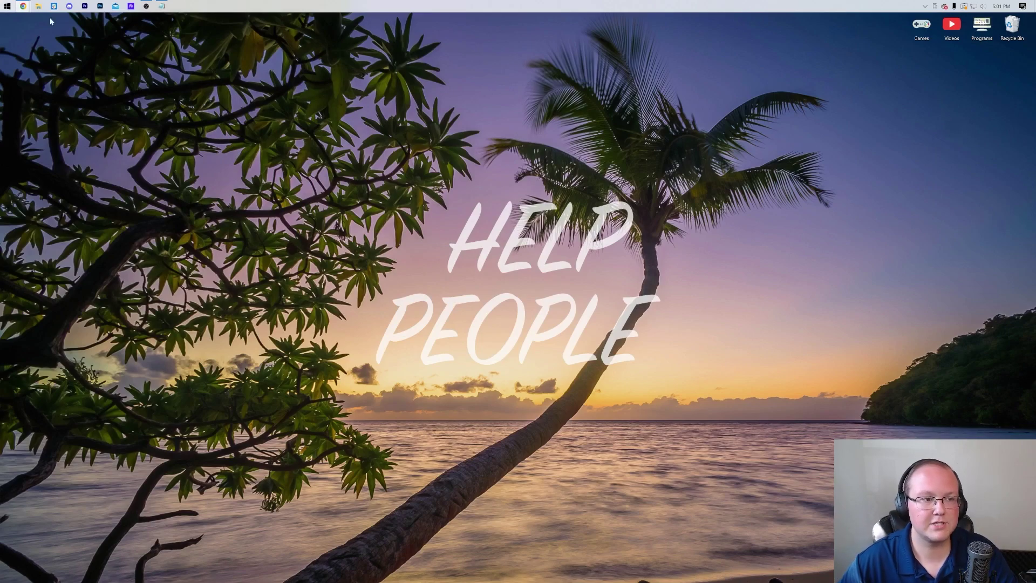
left_click(7, 6)
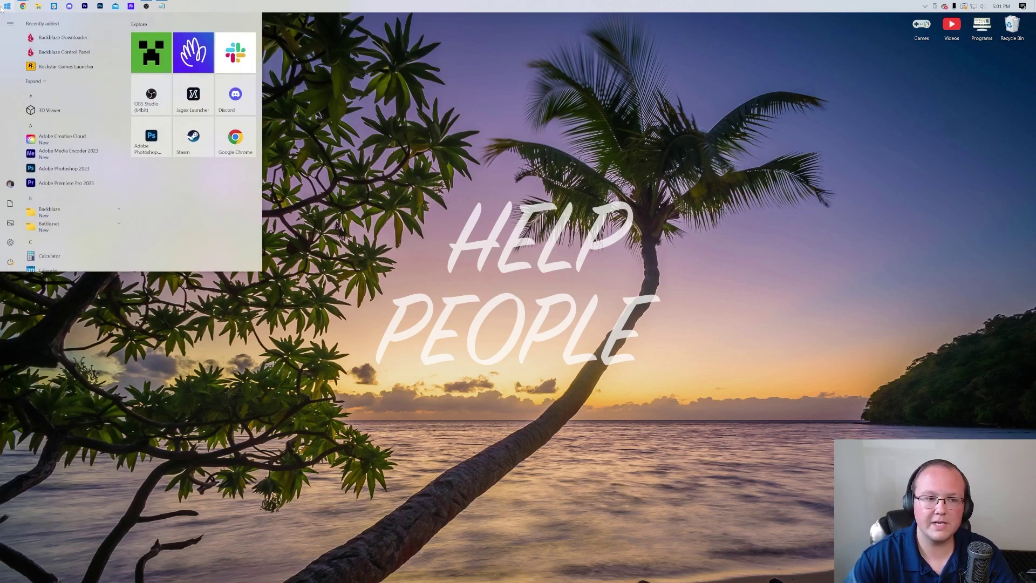
type("%appdata%")
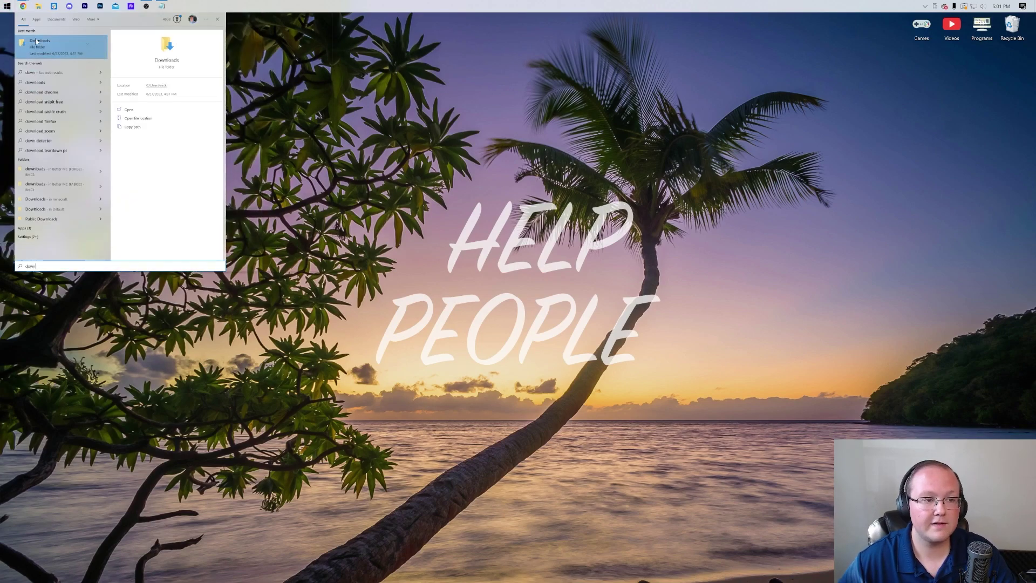
key("Return")
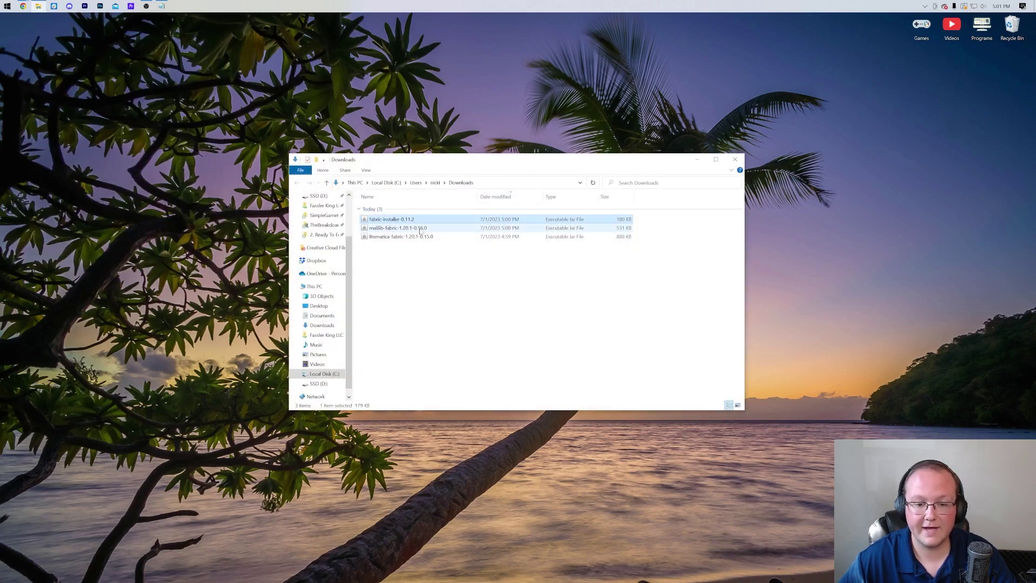
Move the Fabric installer, MaLiLib and Litematica jars from Downloads to the desktop and close the folder
left_click(405, 228)
left_click(414, 238, "shift")
left_click(416, 220, "ctrl")
left_click_drag(415, 219, 556, 112)
left_click(735, 159)
Arrange the desktop icons so the Fabric installer sits apart from the MaLiLib and Litematica jars
left_click_drag(468, 106, 411, 105)
left_click(468, 145)
left_click(468, 183, "ctrl")
left_click_drag(468, 183, 545, 123)
left_click(545, 123)
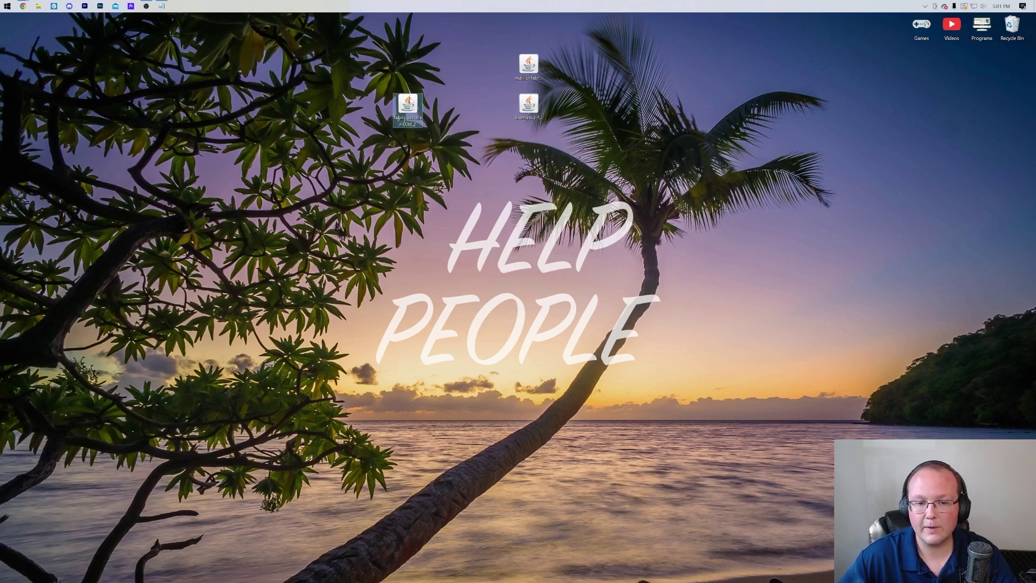
Check which apps are offered for opening the Fabric installer jar, and dismiss the chooser
right_click(410, 99)
left_click(435, 208)
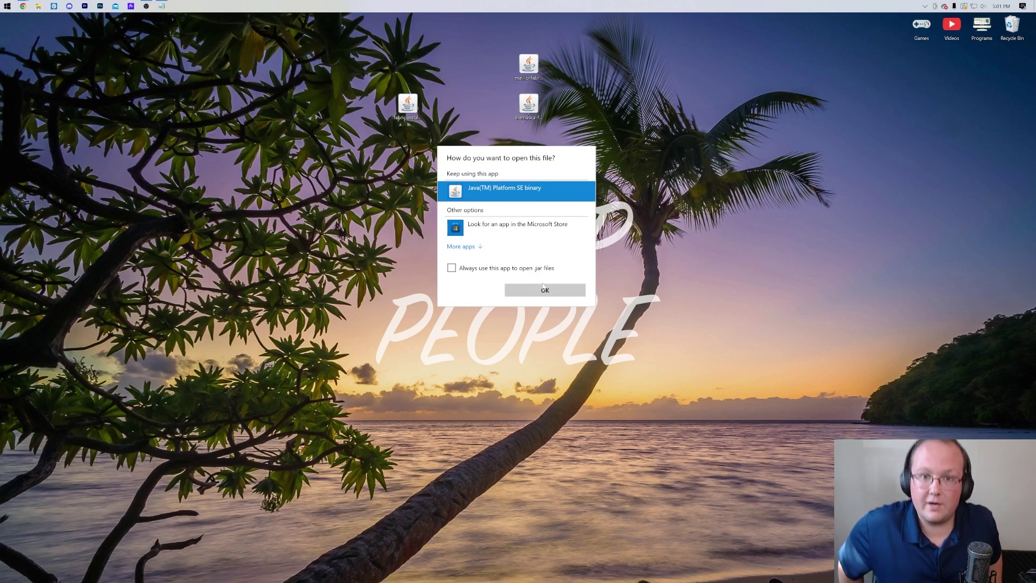
left_click(168, 48)
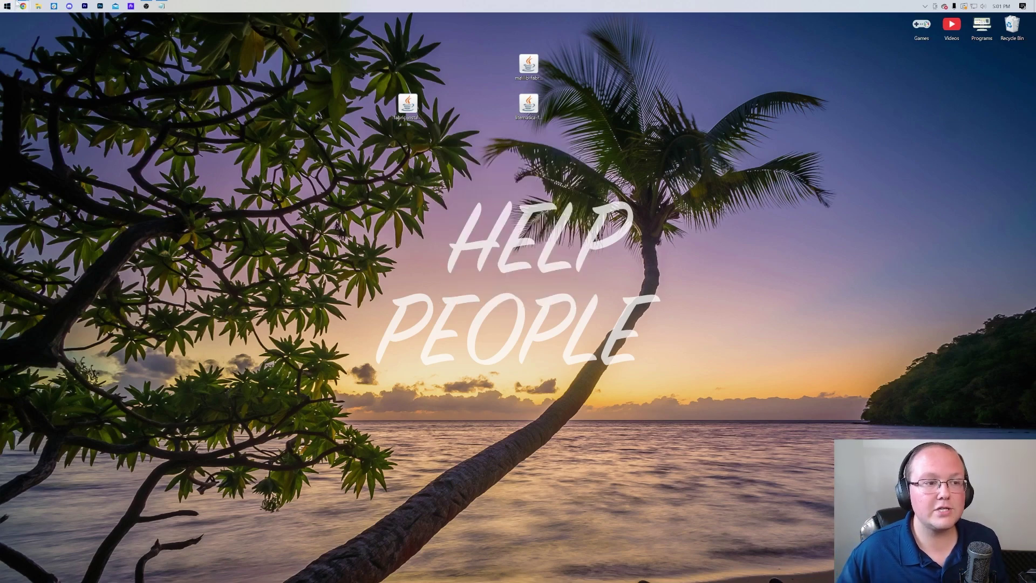
Switch to Chrome and show the guide on installing Java for Minecraft mods and servers
left_click(19, 21)
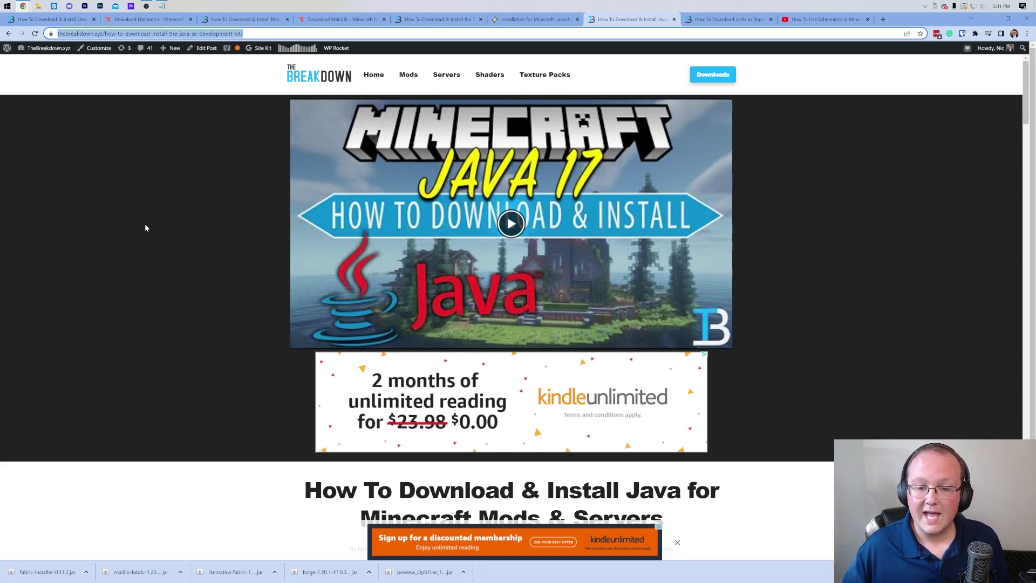
Look through the Java installation guide and show the guides on repairing .jar files with Jarfix and using schematics
scroll(202, 238, "down", 11)
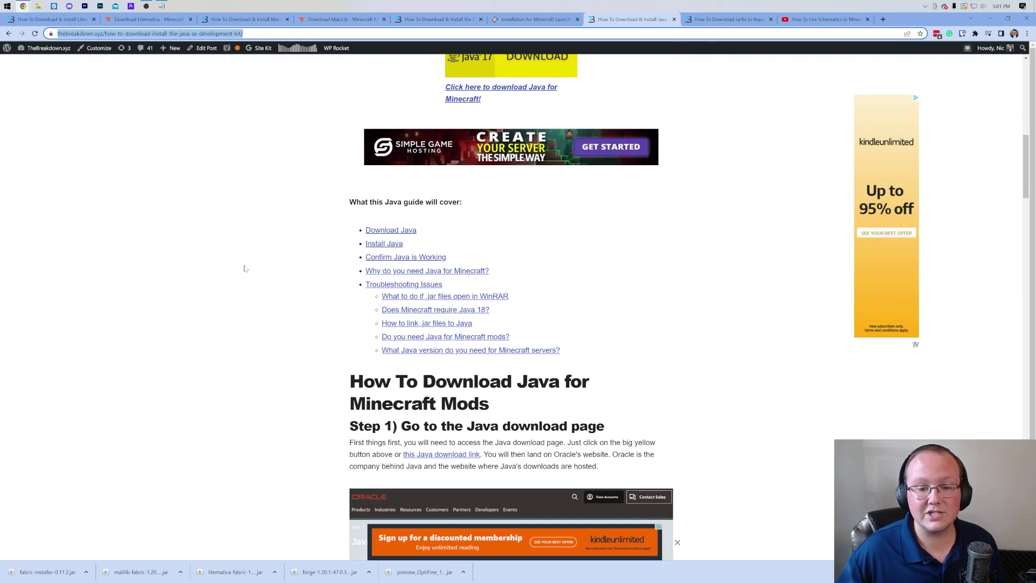
scroll(243, 268, "down", 2)
scroll(246, 266, "down", 1)
scroll(254, 264, "up", 2)
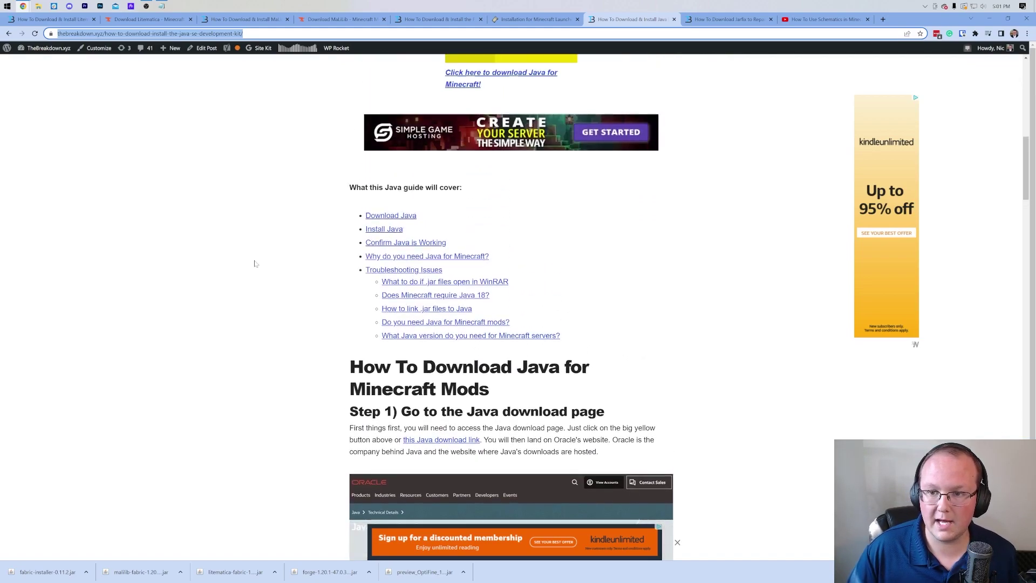
scroll(259, 253, "up", 12)
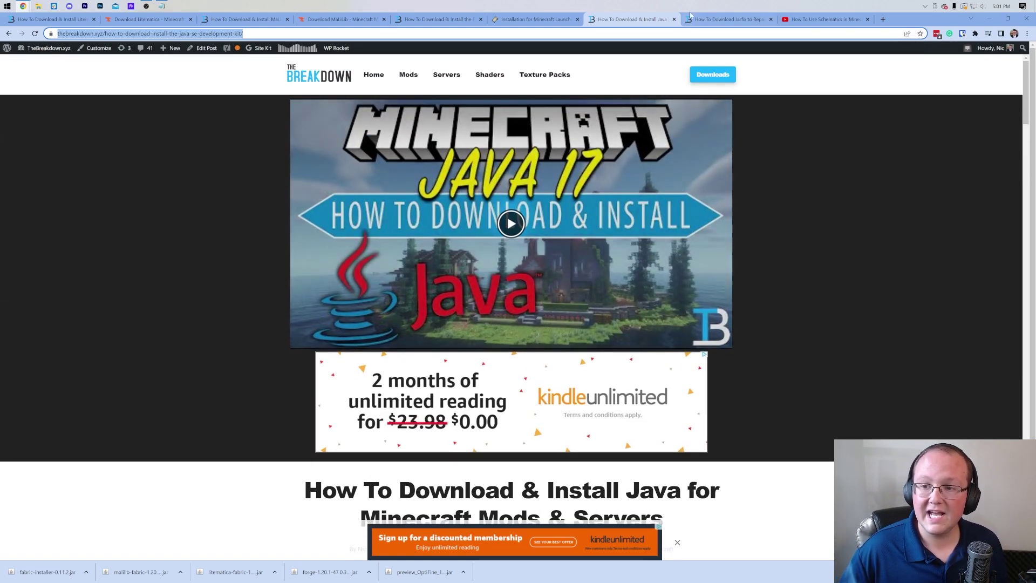
left_click(692, 18)
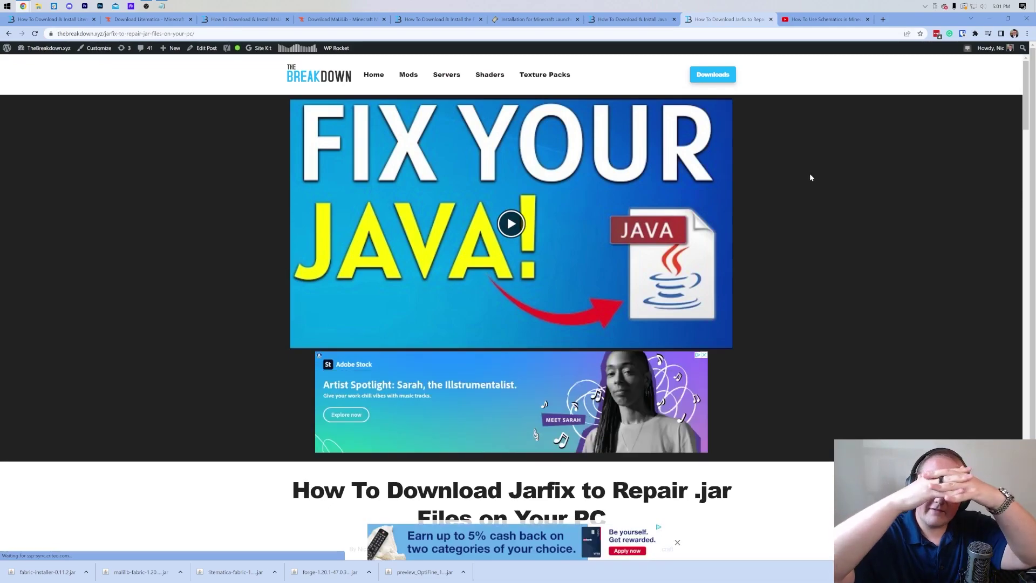
left_click(826, 20)
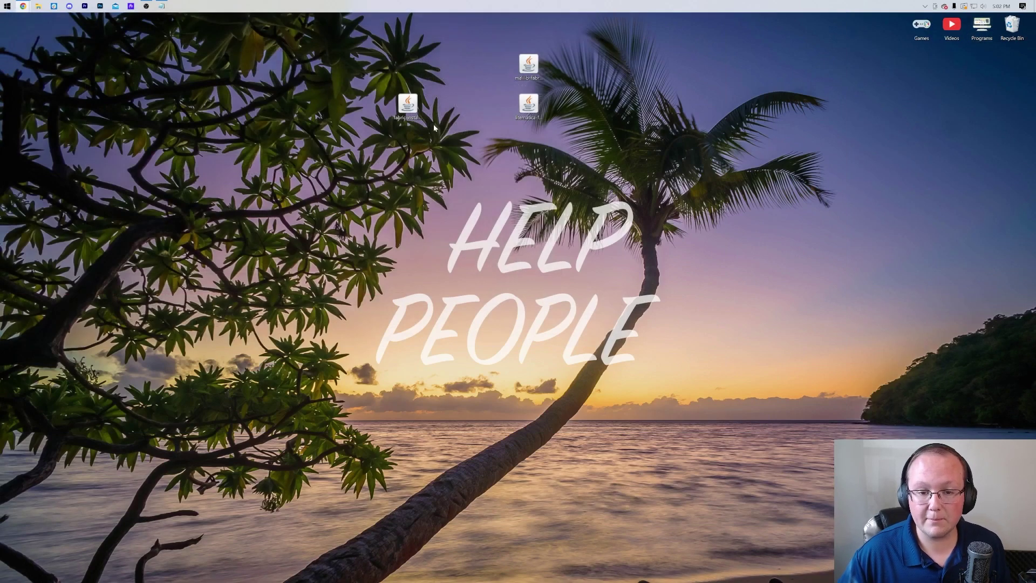
Open the Fabric installer jar on the desktop with Java(TM) Platform SE binary
left_click(434, 127)
right_click(404, 104)
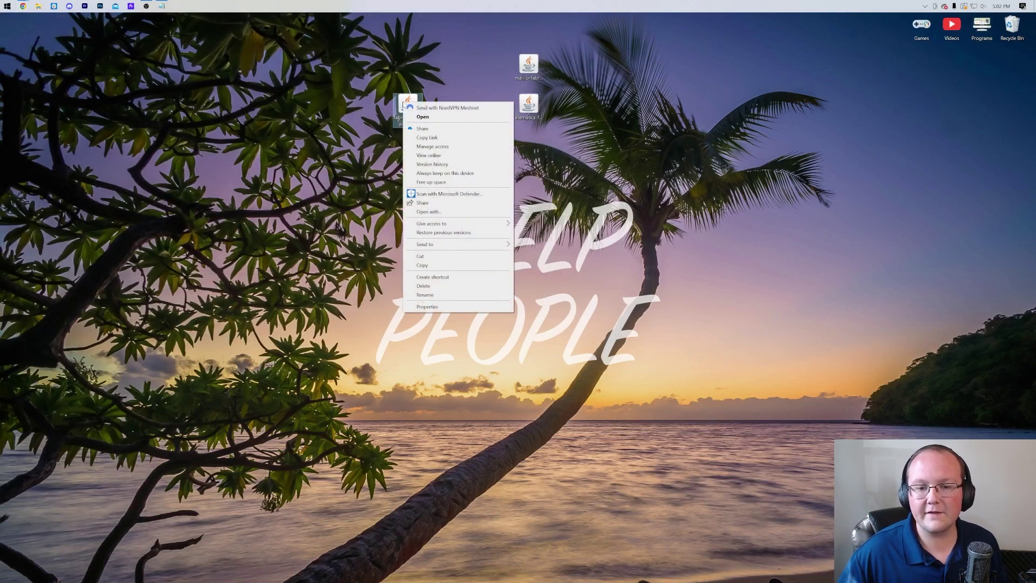
left_click(429, 212)
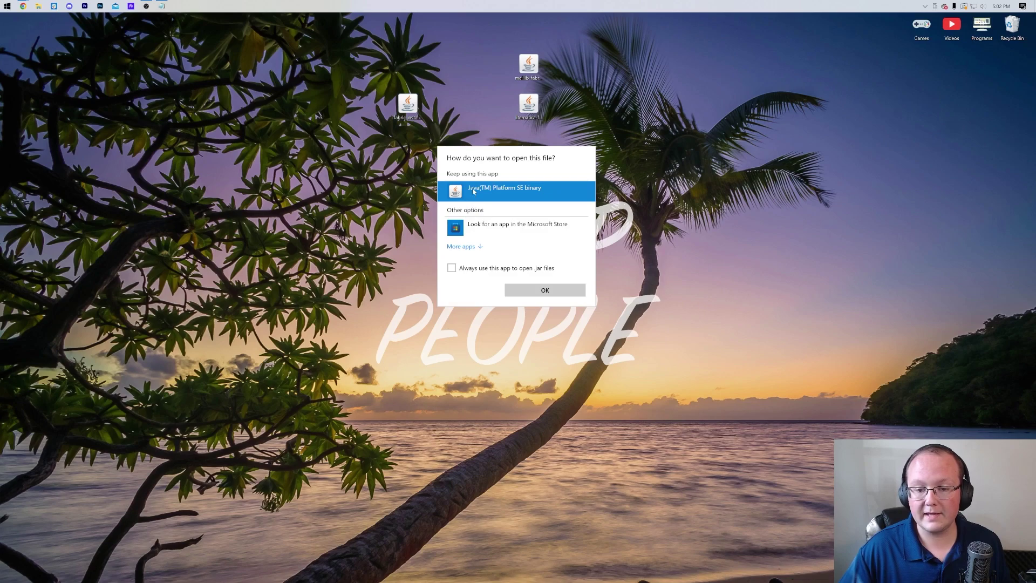
left_click(568, 293)
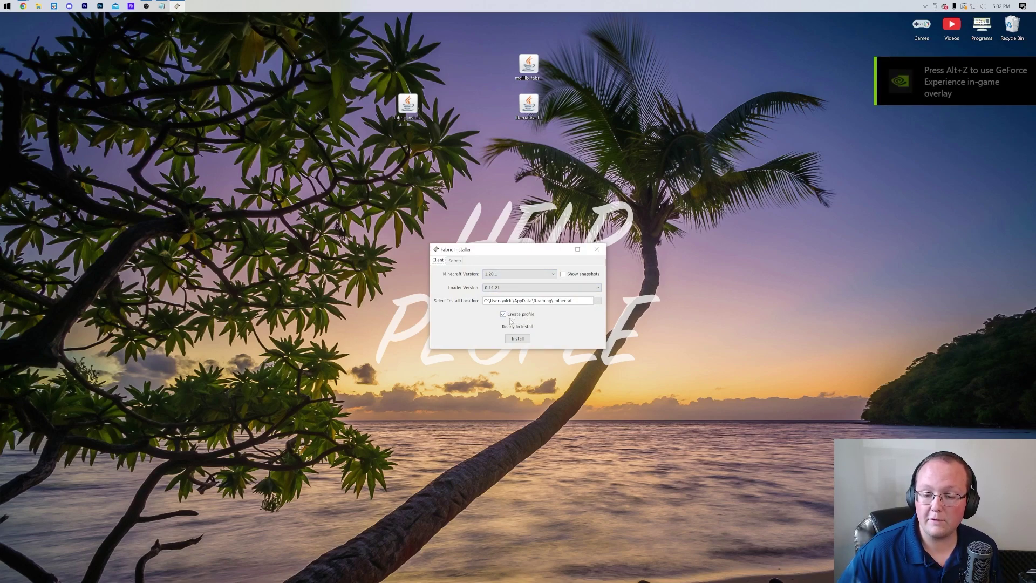
Install Fabric Loader 0.14.21 for the Minecraft 1.20.1 client with a profile, and close the installer
left_click(527, 340)
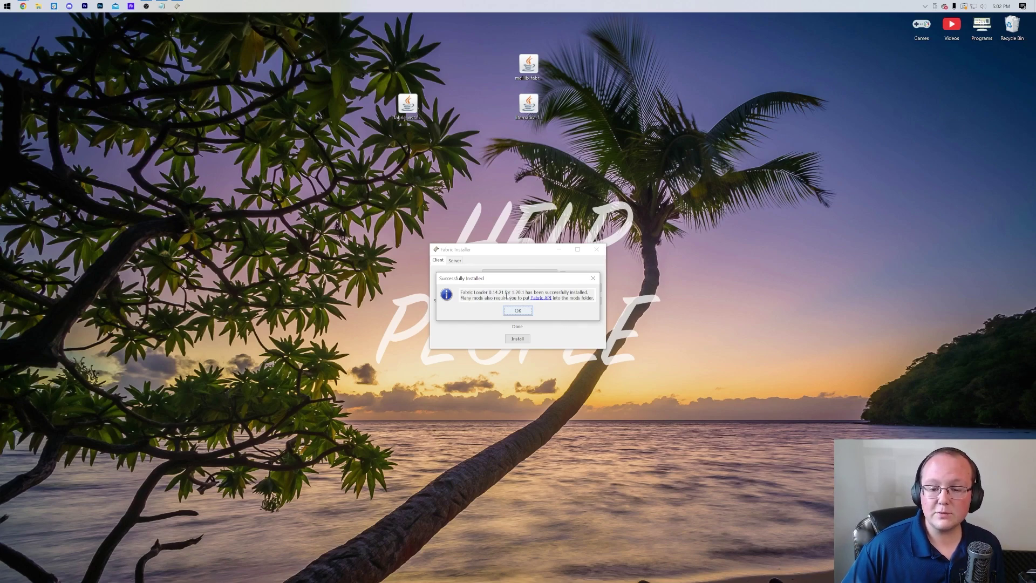
left_click(517, 310)
left_click(597, 249)
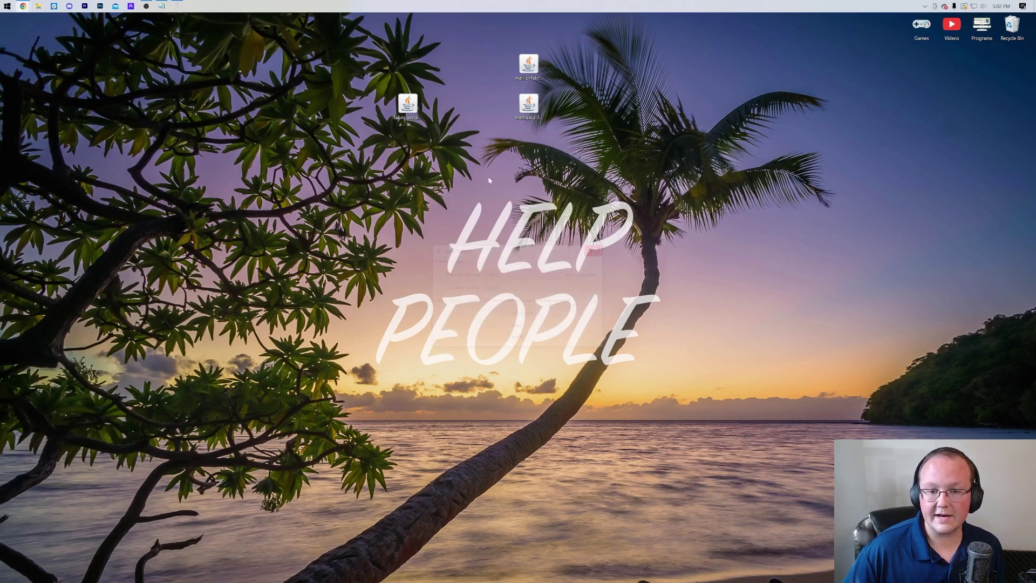
Discard the Fabric installer jar in the Recycle Bin and place the Litematica and MaLiLib jars side by side on the desktop
left_click_drag(408, 105, 1012, 26)
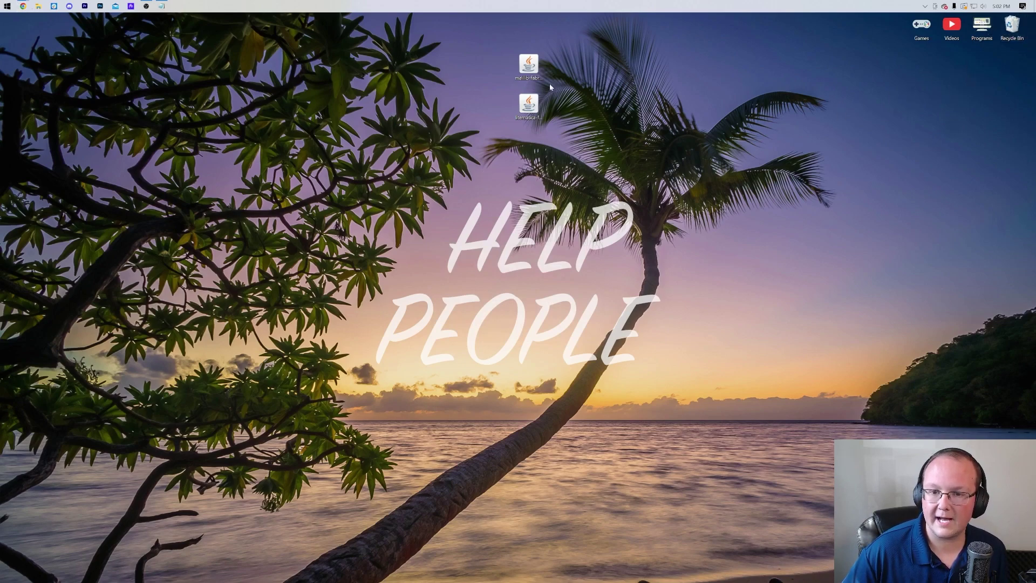
left_click_drag(532, 67, 441, 107)
left_click_drag(538, 104, 519, 66)
left_click_drag(443, 105, 468, 64)
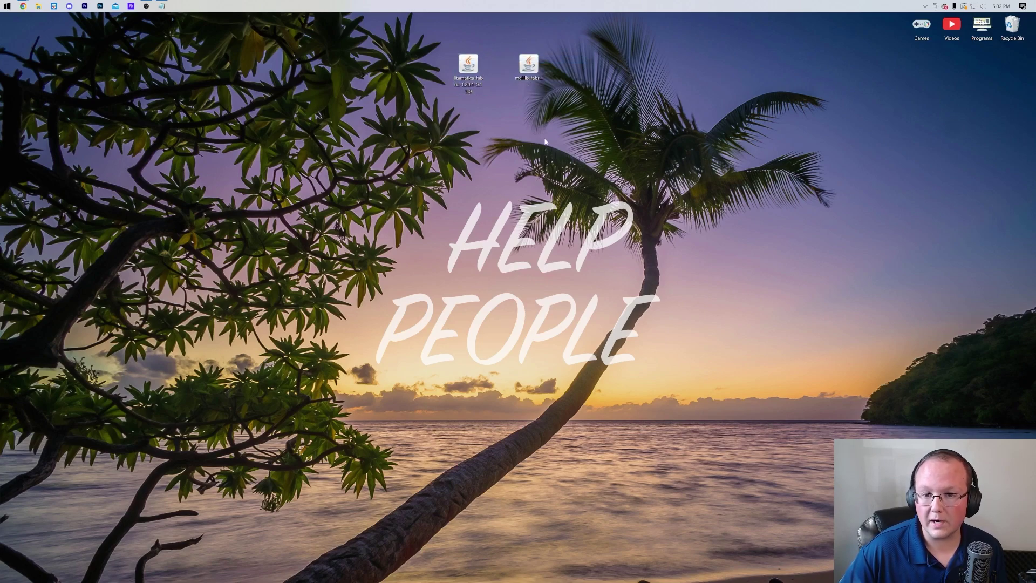
Open the Minecraft Launcher and select the fabric-loader-1.20.1 profile for Java Edition
left_click(2, 2)
left_click(678, 326)
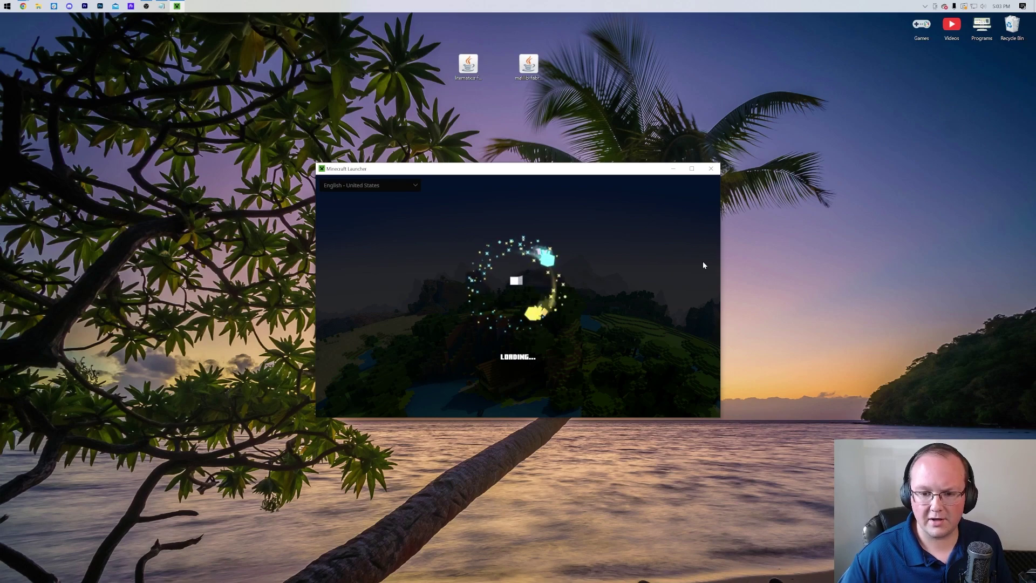
left_click(484, 369)
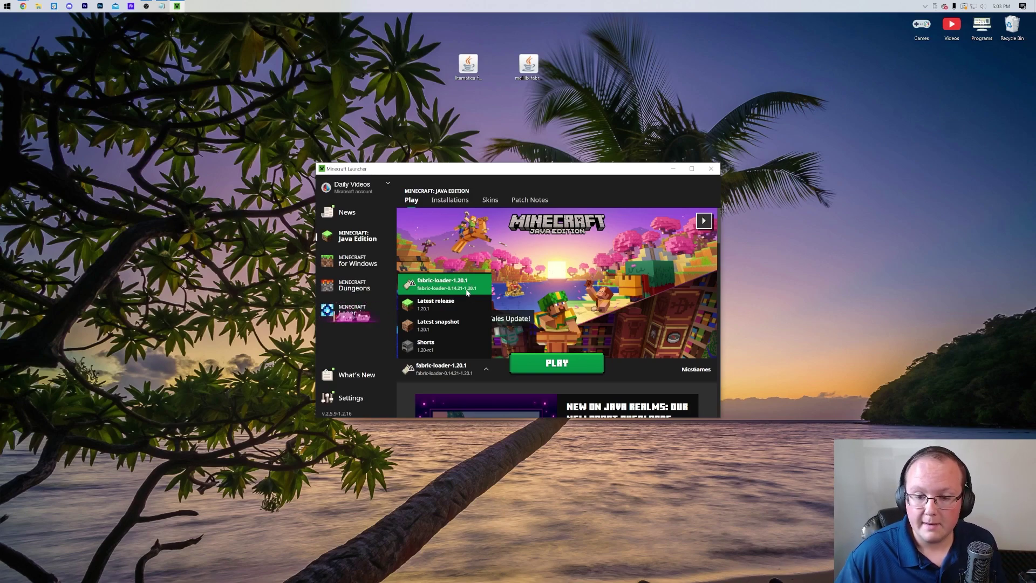
left_click(469, 287)
Show the Java Edition installations and switch the modded versions filter off and back on
left_click(451, 200)
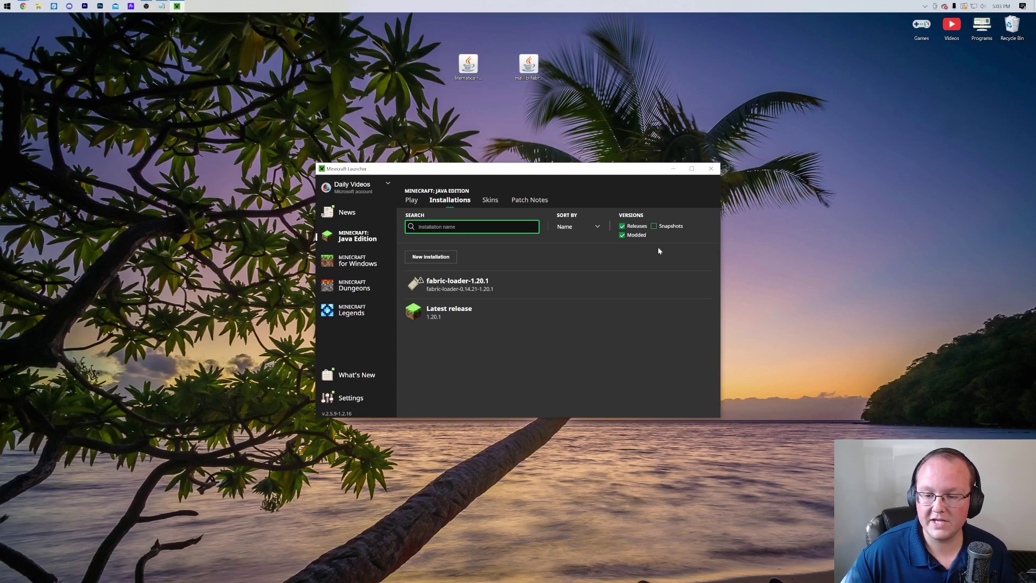
left_click(638, 238)
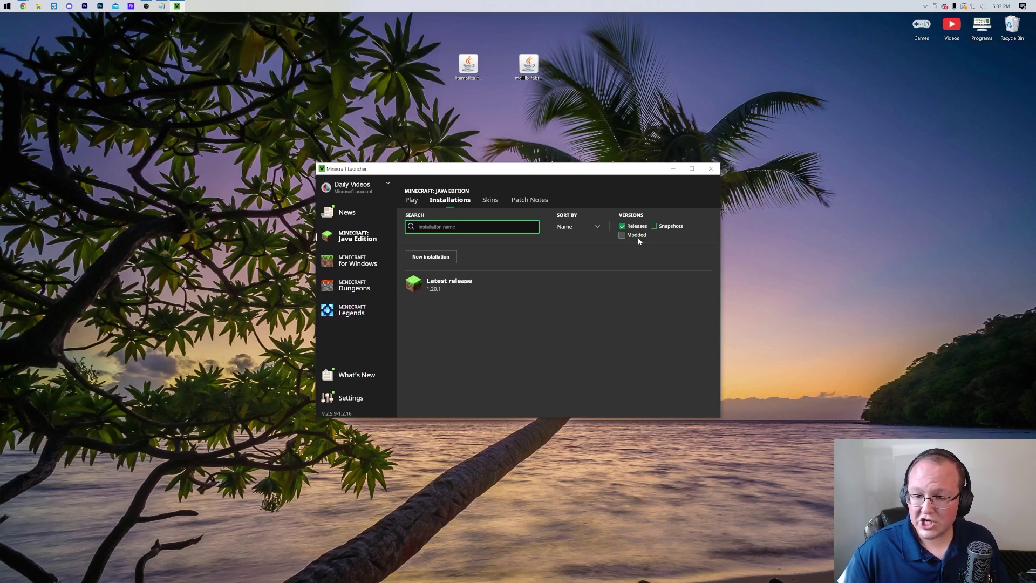
left_click(638, 237)
mouse_move(527, 280)
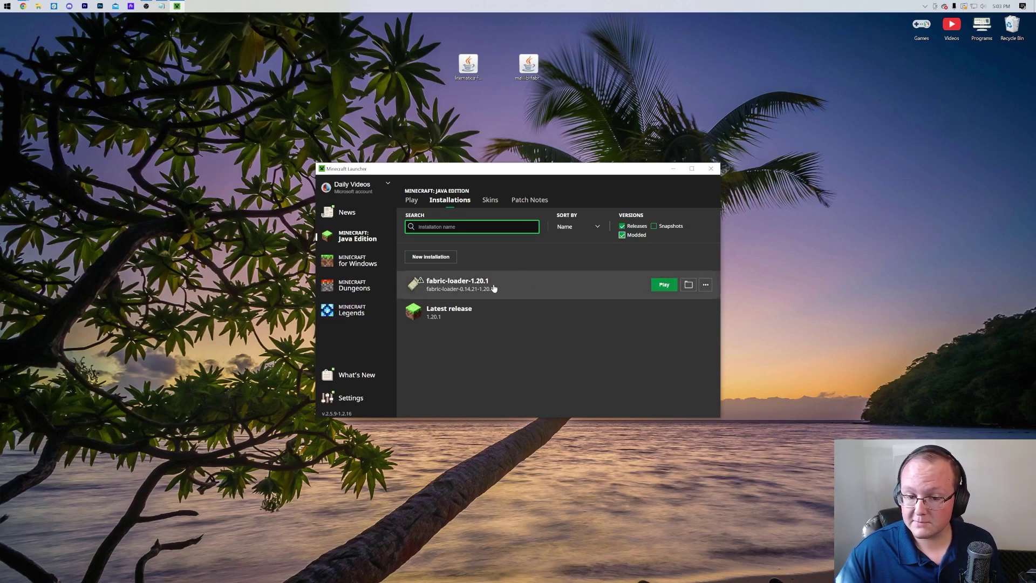
Start a new installation named SimpleGameHosting.com using version release fabric-loader-0.14.21-1.20.1
left_click(430, 257)
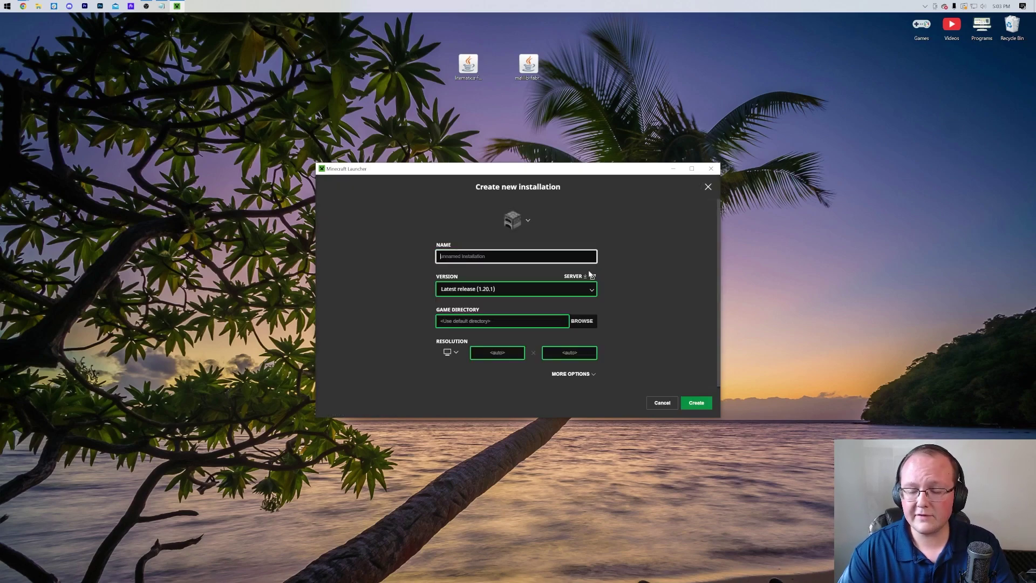
type("SimpleGameHosting.com")
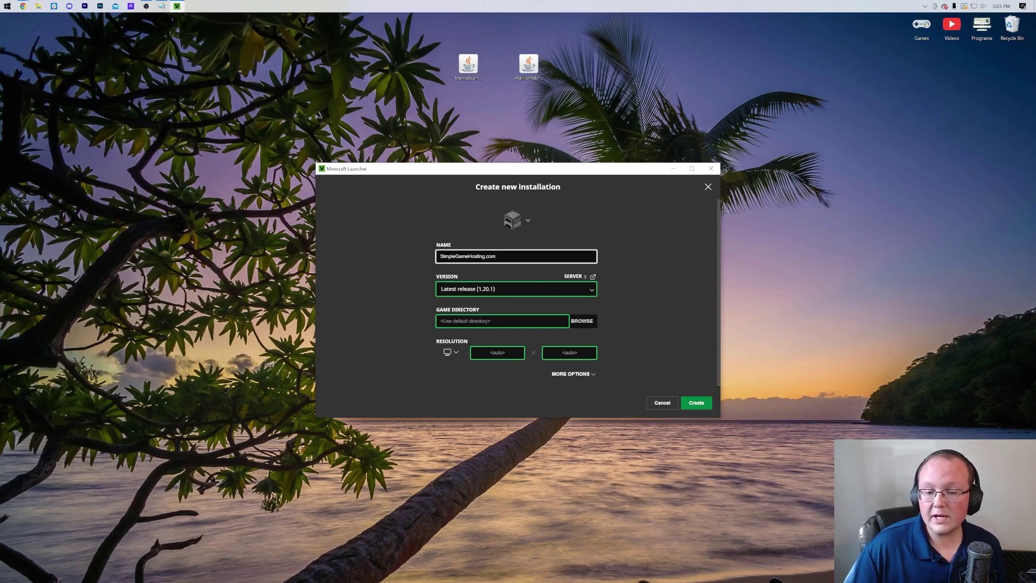
left_click(516, 289)
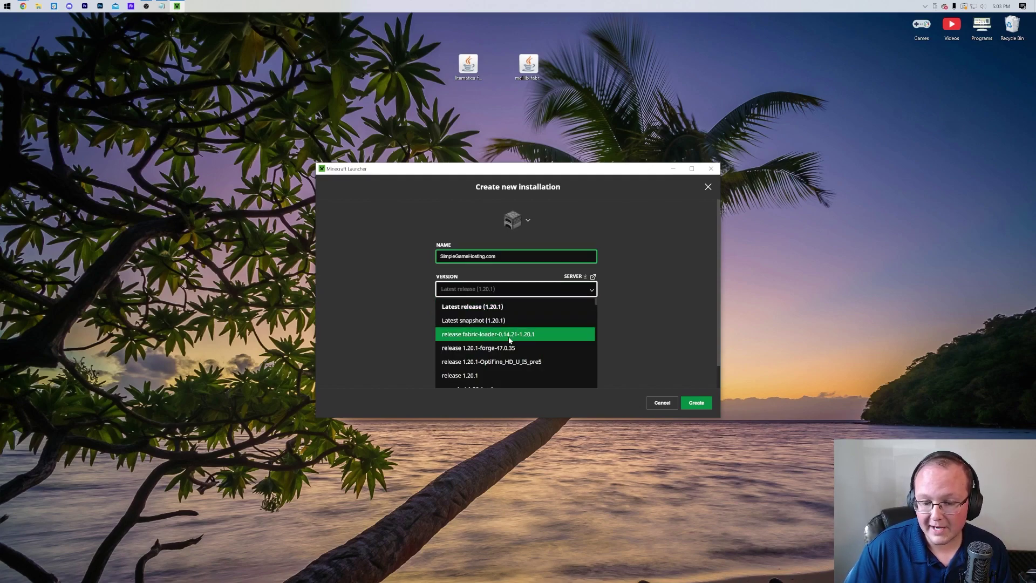
scroll(509, 339, "down", 10)
scroll(509, 339, "up", 10)
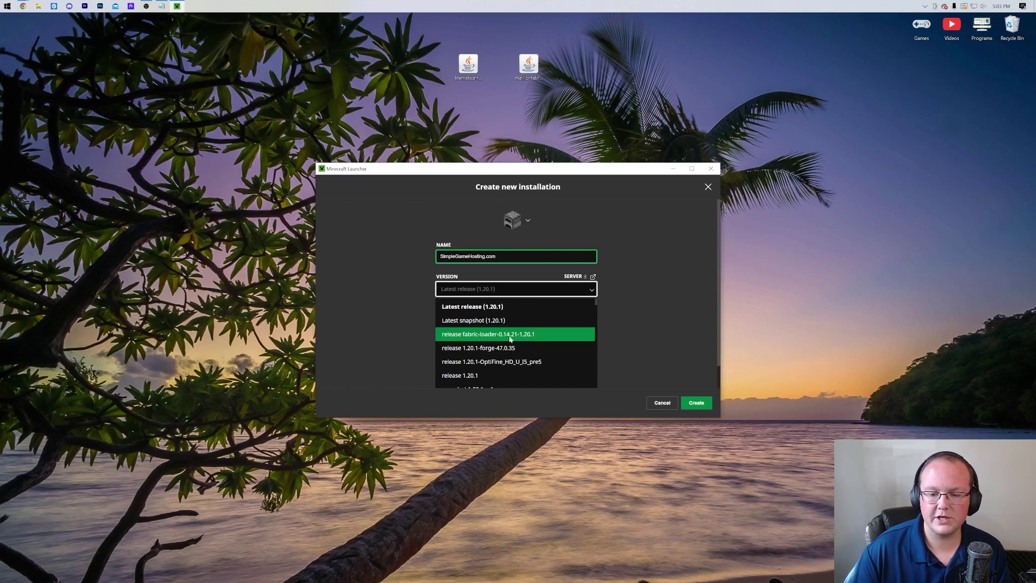
left_click(511, 335)
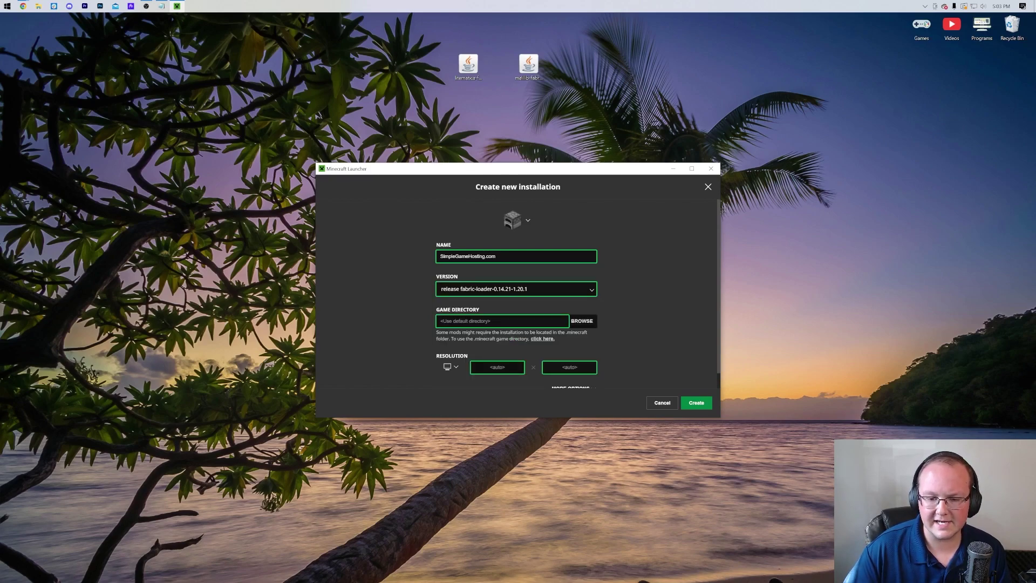
Set the new installation's resolution to 1920 x 1080 and create it
left_click(449, 369)
left_click(449, 338)
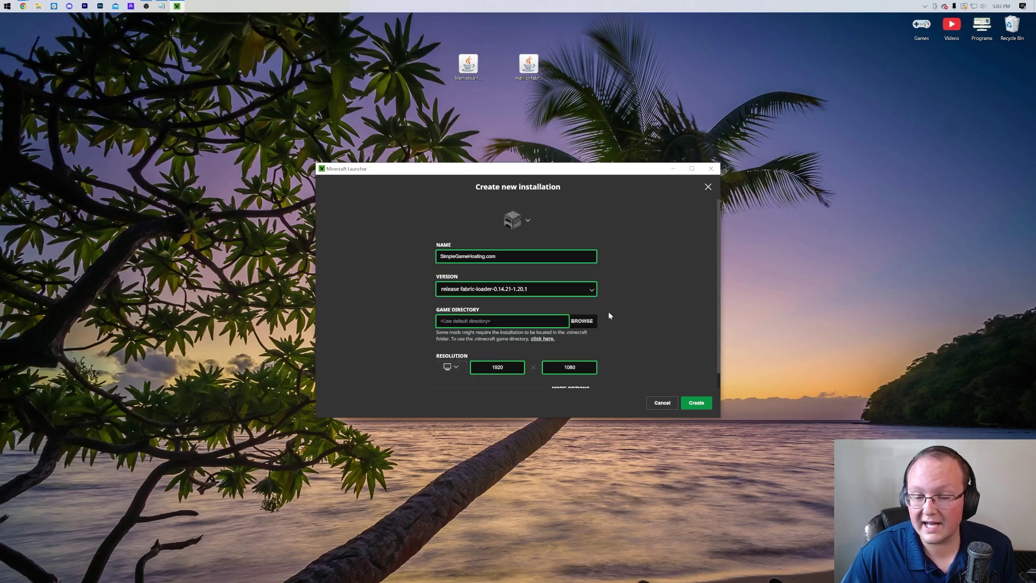
left_click(696, 403)
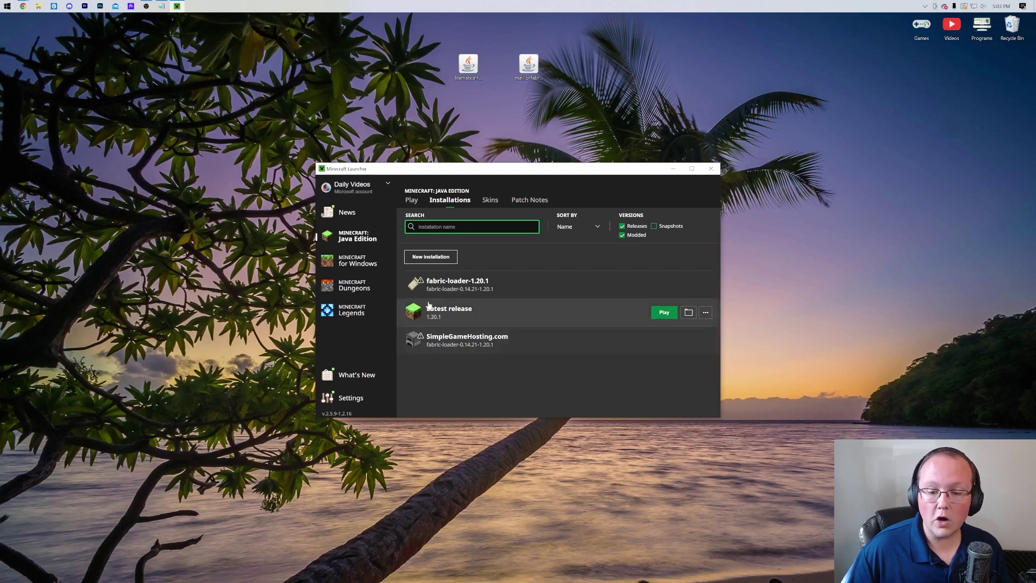
Open the game folder of the fabric-loader-1.20.1 installation and delete its existing mods folder
mouse_move(454, 292)
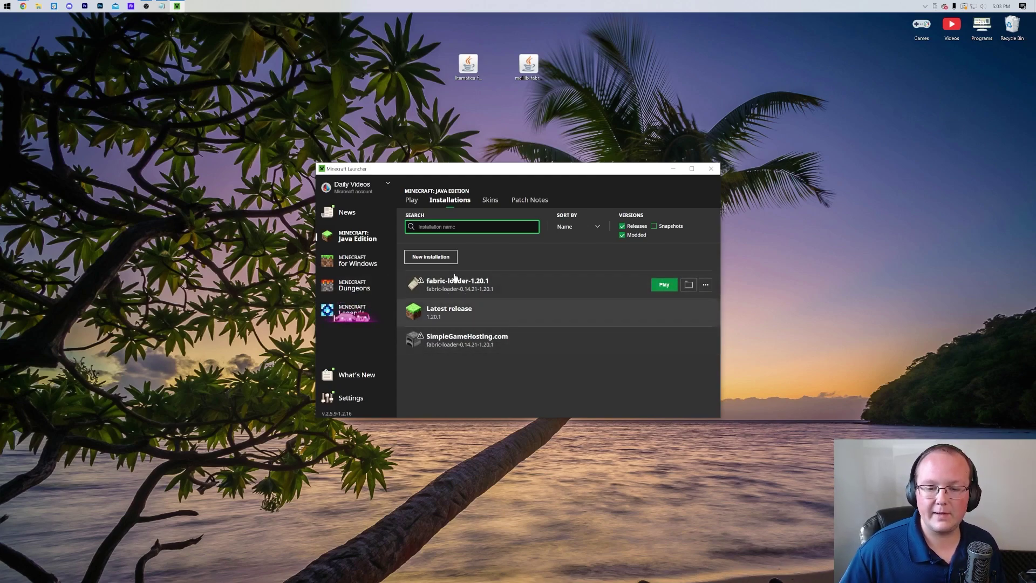
left_click(689, 285)
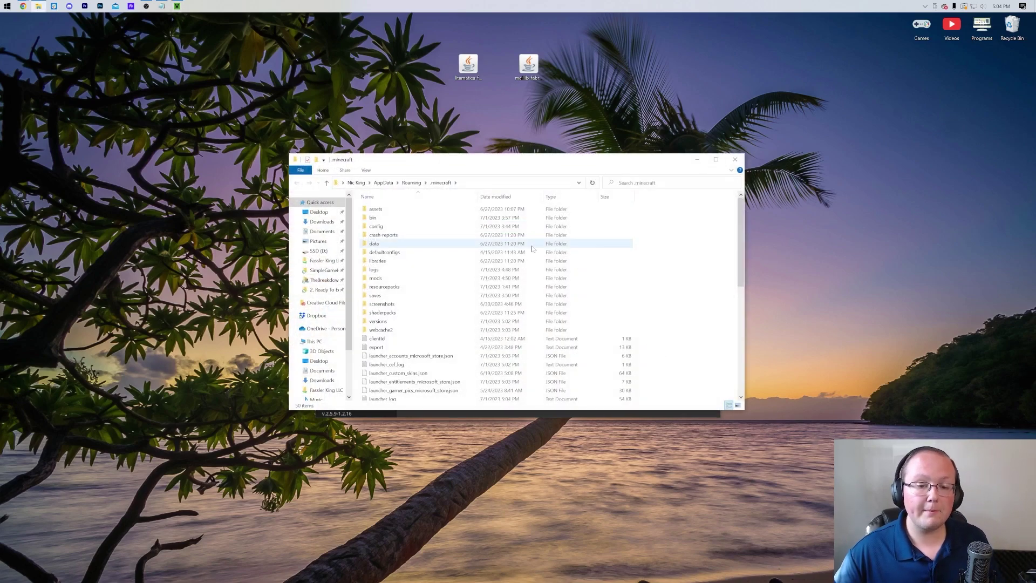
left_click(387, 279)
key("Delete")
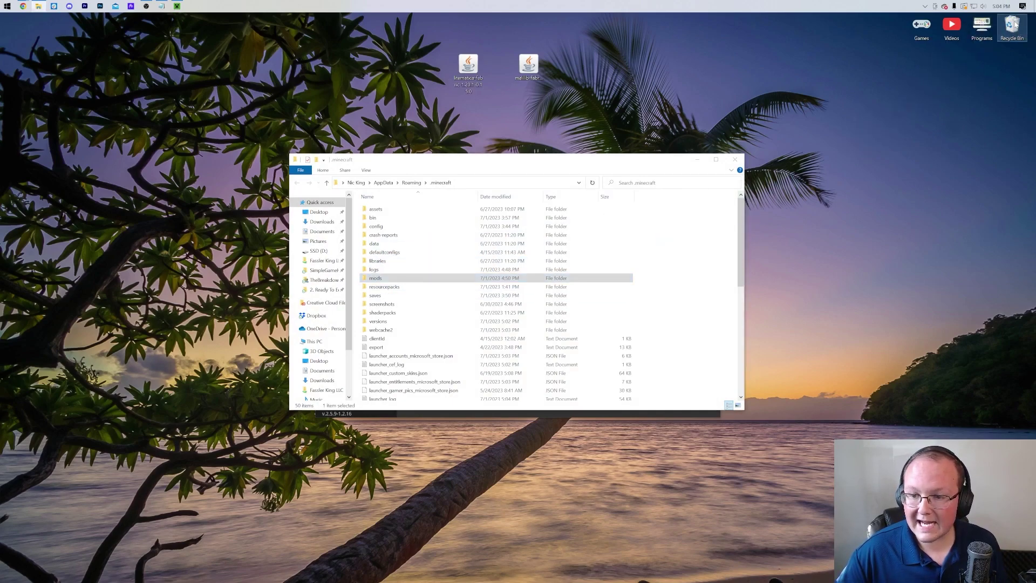
Create a new folder named mods in the .minecraft folder
right_click(359, 209)
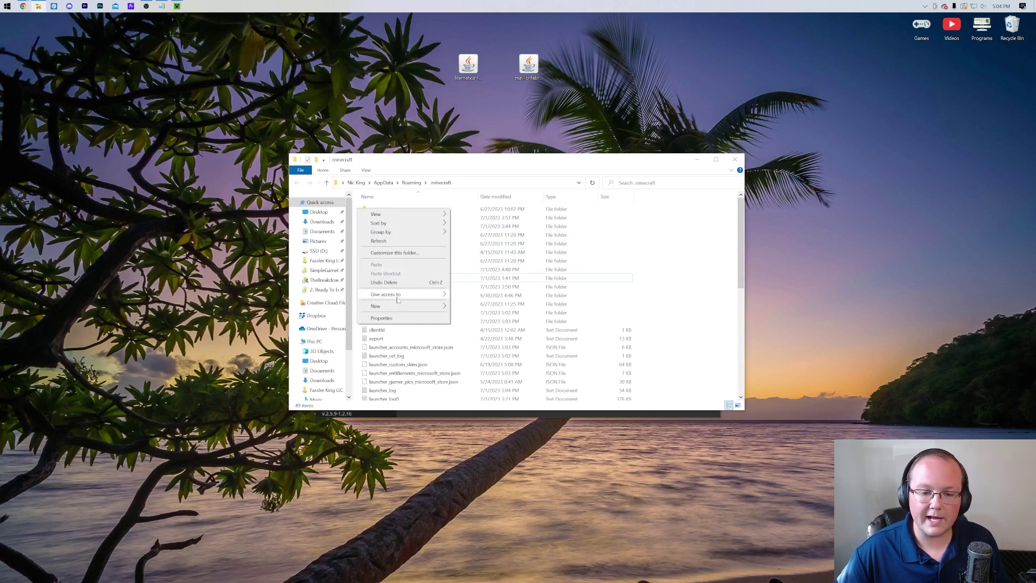
mouse_move(398, 304)
left_click(483, 307)
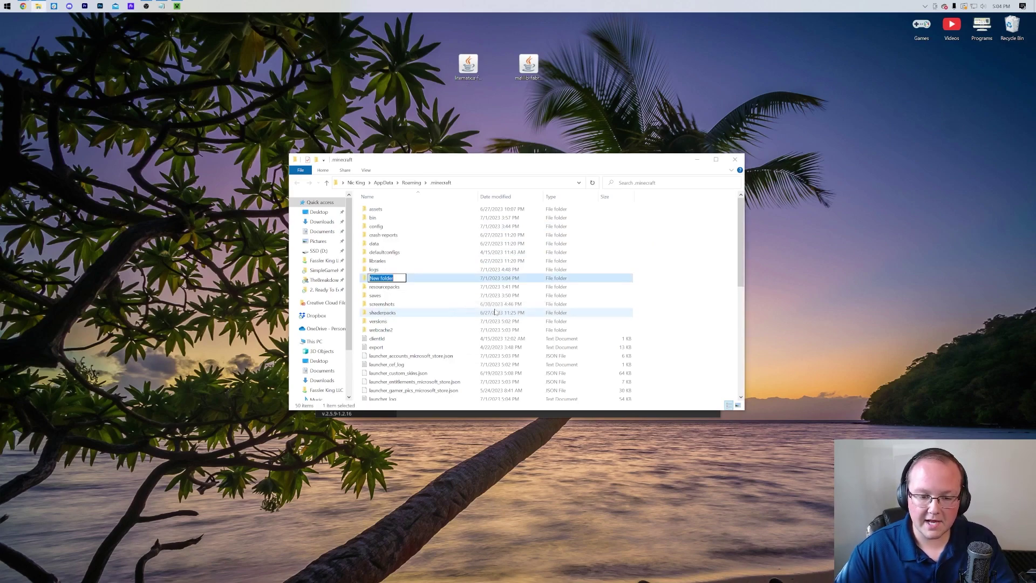
type("mods")
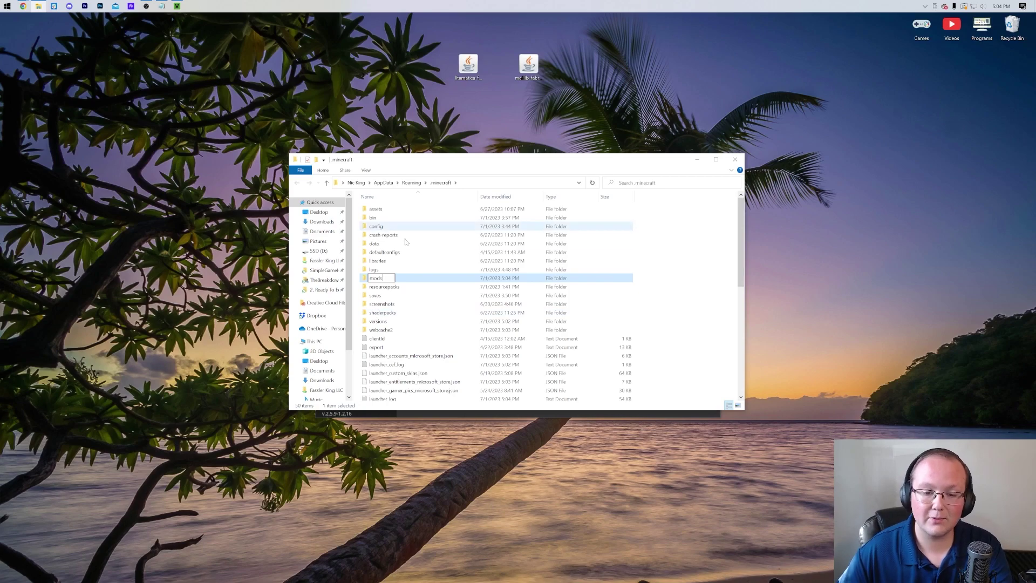
key("Return")
Move the Litematica and MaLiLib jars from the desktop into the new mods folder
double_click(405, 279)
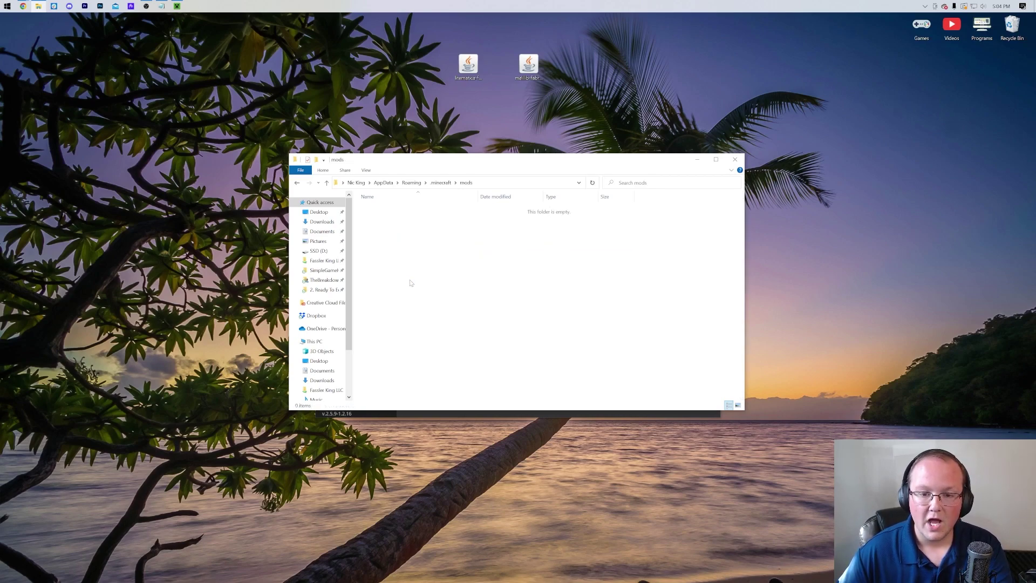
left_click(468, 65)
left_click(529, 64, "ctrl")
left_click_drag(470, 65, 484, 293)
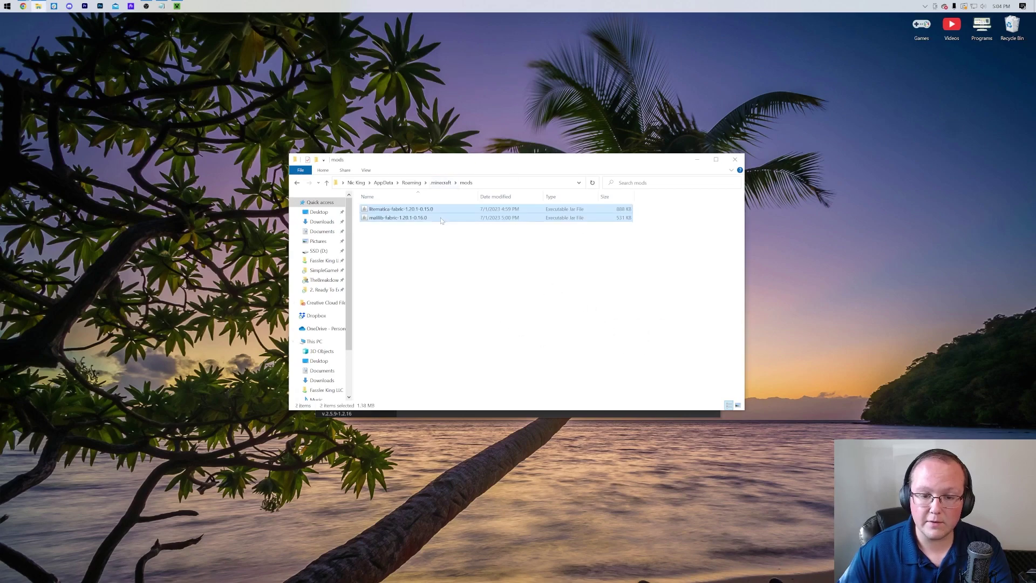
Go back to the .minecraft folder, recheck the mods folder and close the file window
left_click(441, 183)
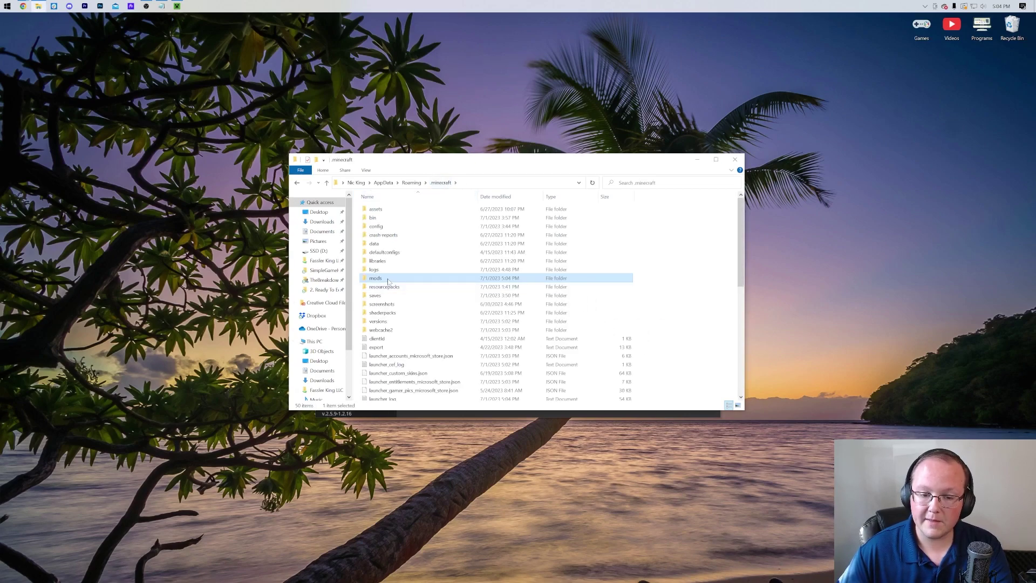
double_click(395, 277)
left_click(735, 159)
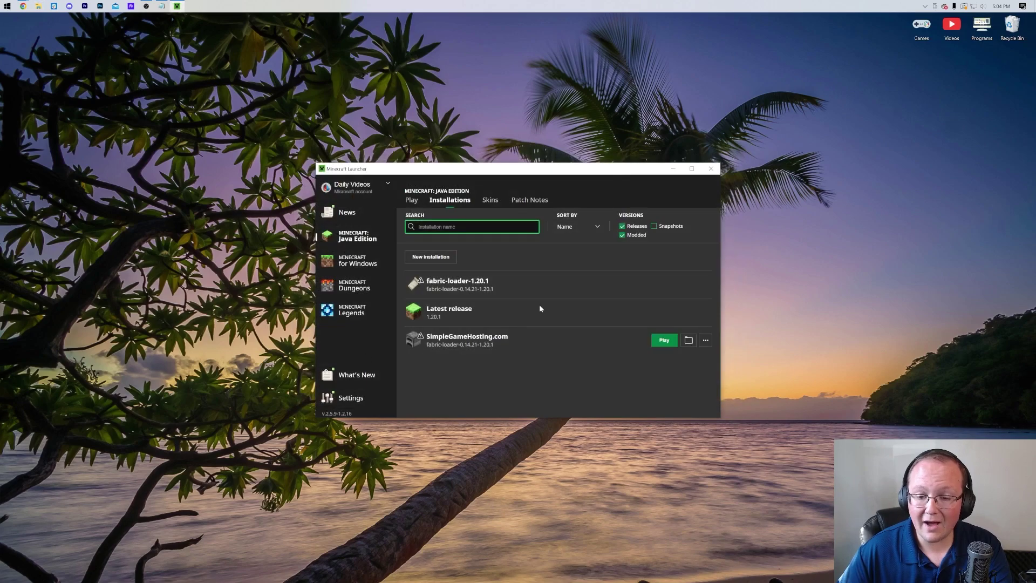
mouse_move(602, 285)
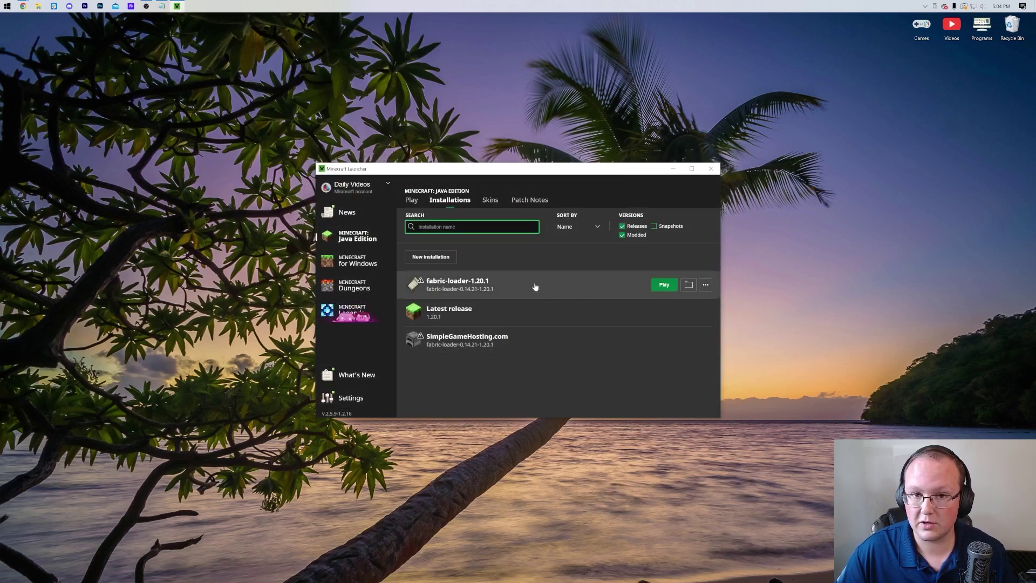
Launch the SimpleGameHosting.com installation running fabric-loader-0.14.21-1.20.1 and accept the modded-game warning
mouse_move(590, 319)
mouse_move(456, 343)
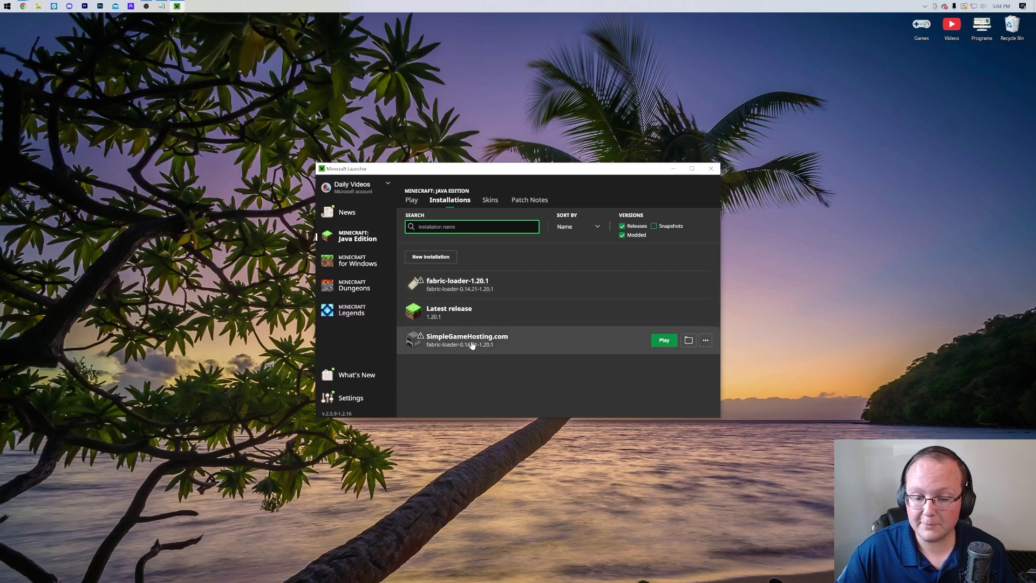
left_click(664, 340)
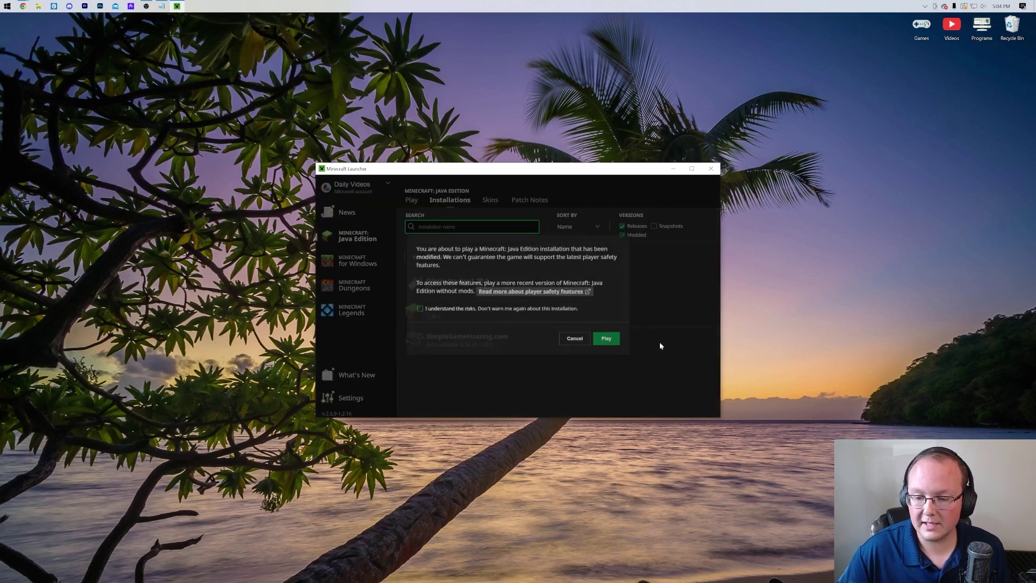
left_click(606, 339)
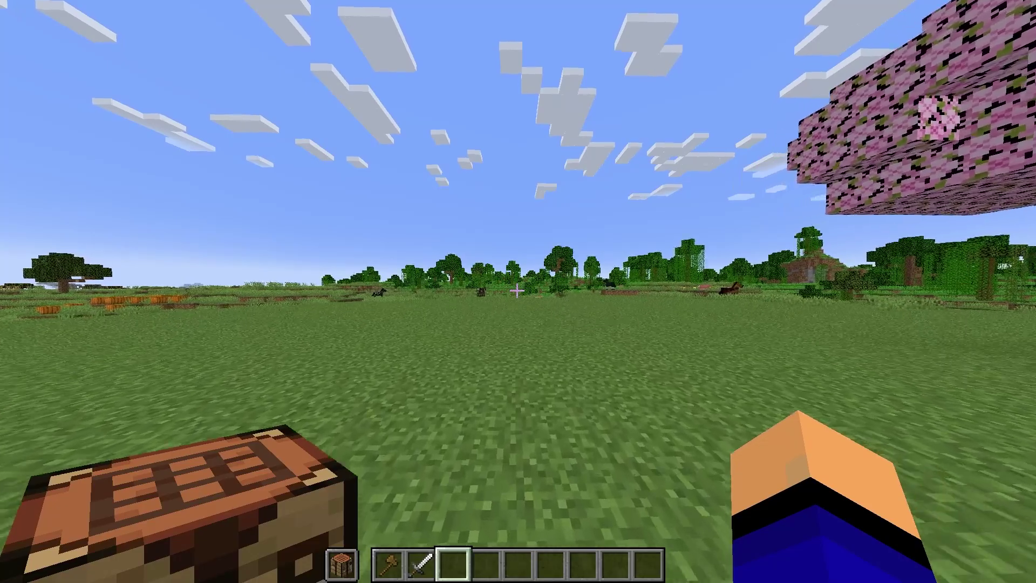
Check the Litematica main menu inside the singleplayer world, close it and pause the game
key("m")
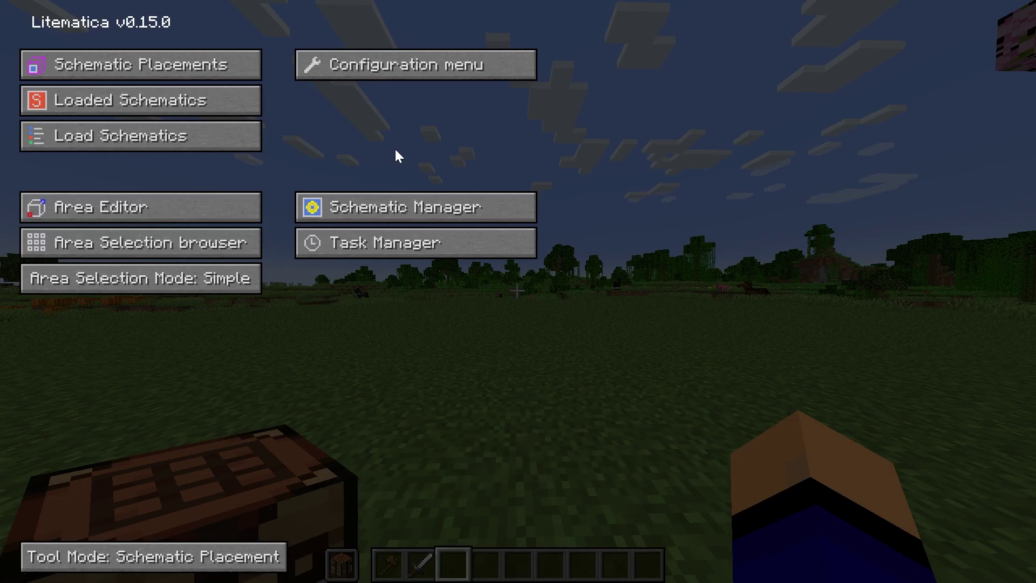
key("Escape")
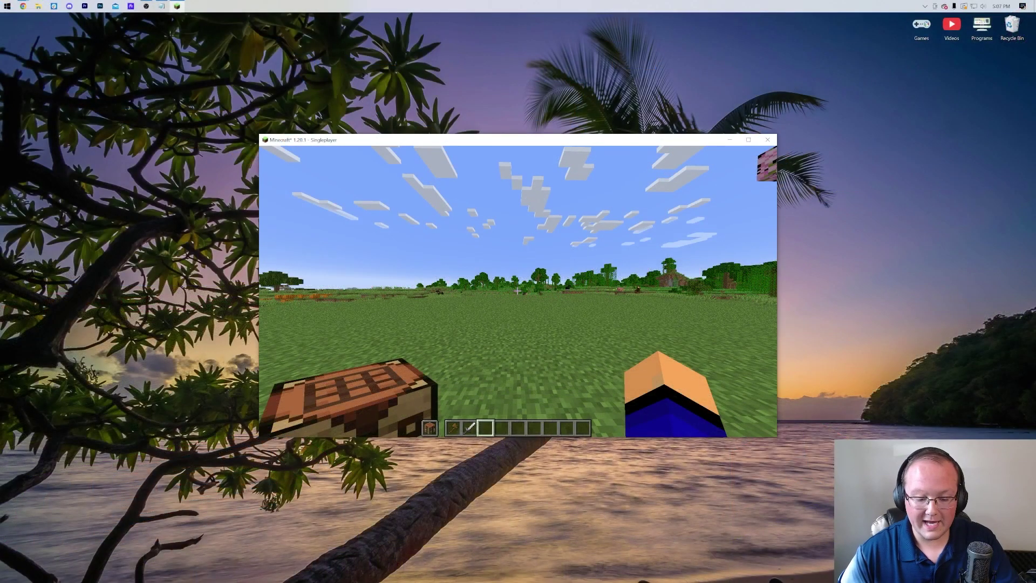
key("Escape")
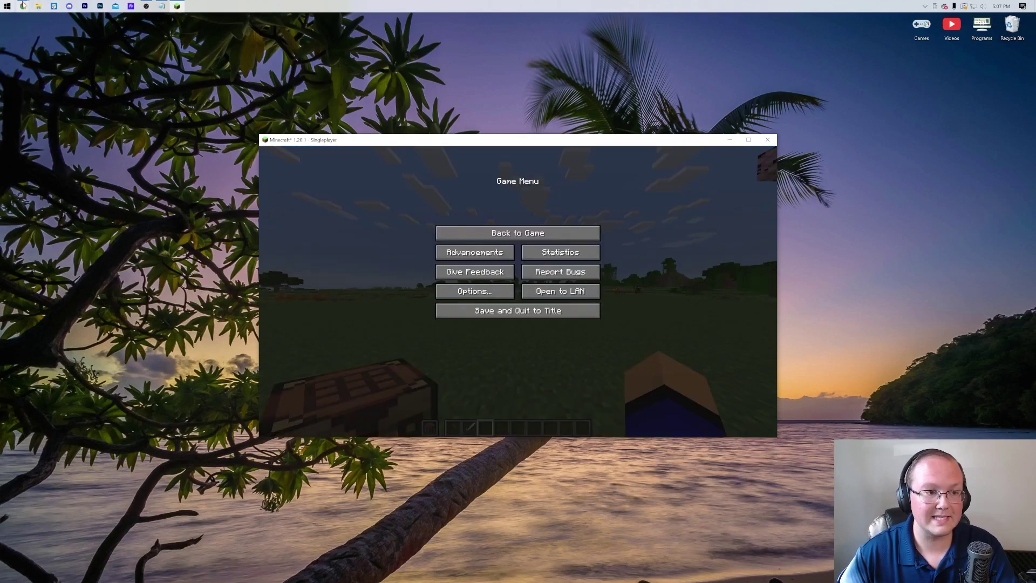
Switch to Chrome and look over the YouTube page of the video How To Use Schematics in Minecraft (Litematica Tutorial)
mouse_move(23, 6)
left_click(83, 47)
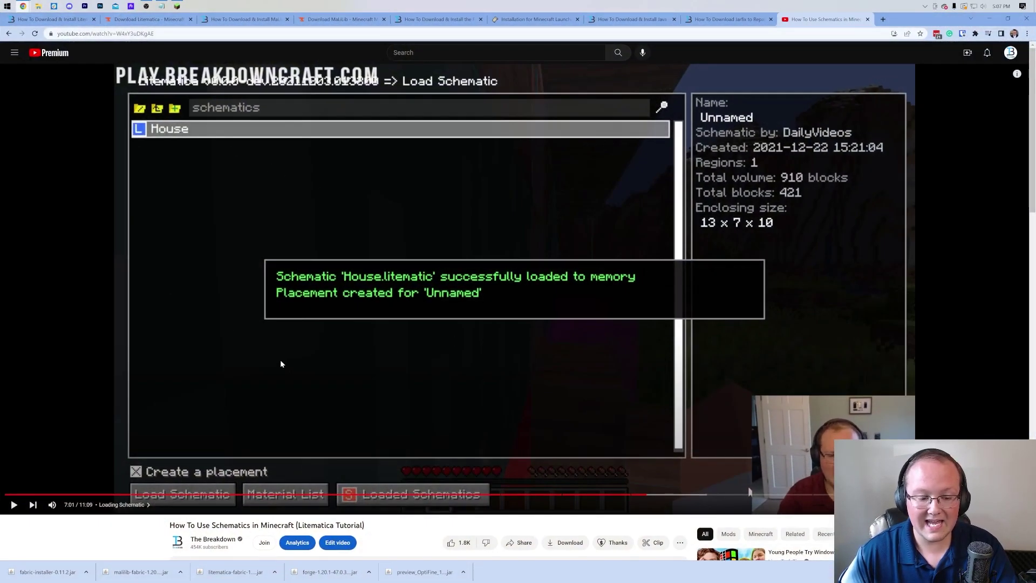
scroll(103, 323, "down", 4)
left_click_drag(170, 323, 288, 325)
left_click(272, 337)
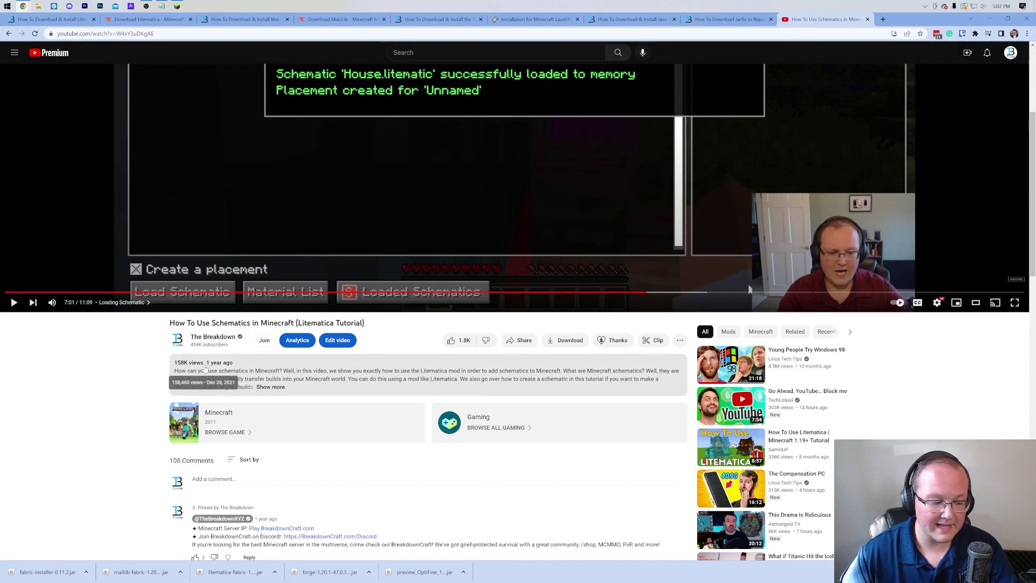
scroll(202, 366, "up", 4)
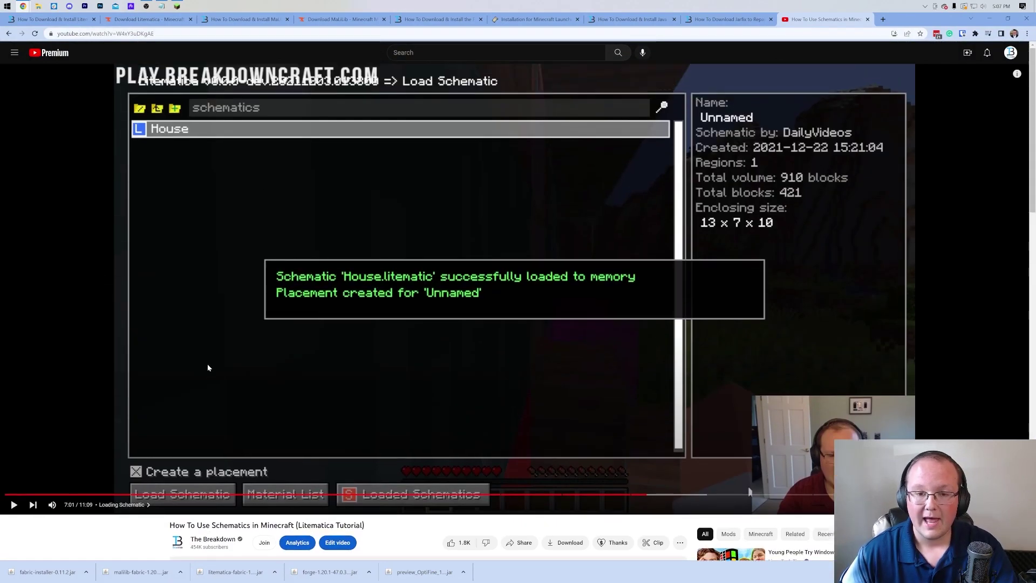